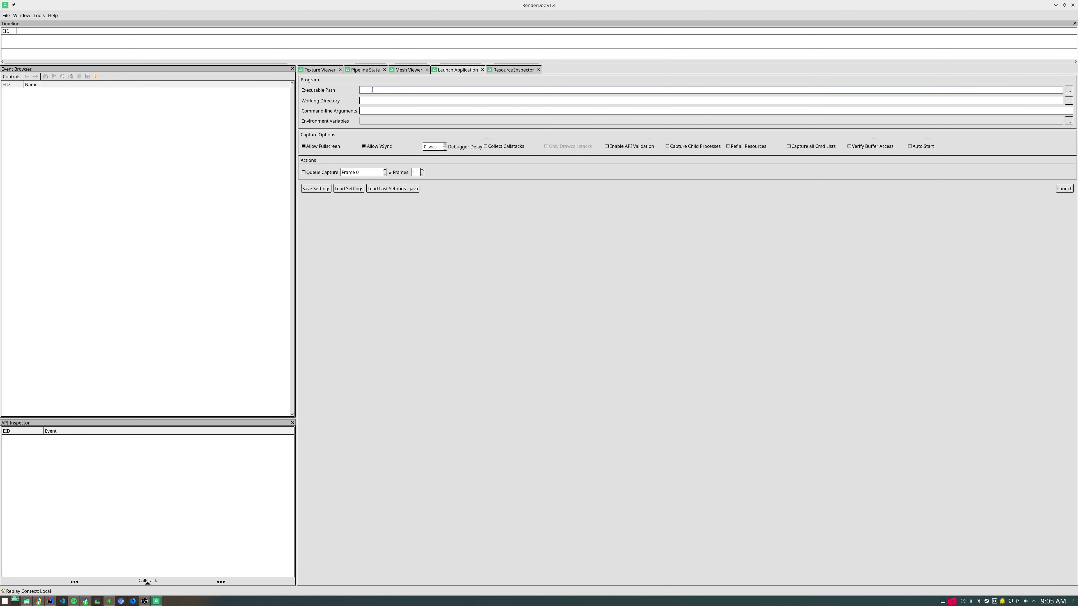
pyautogui.click(1069, 90)
pyautogui.click(581, 242)
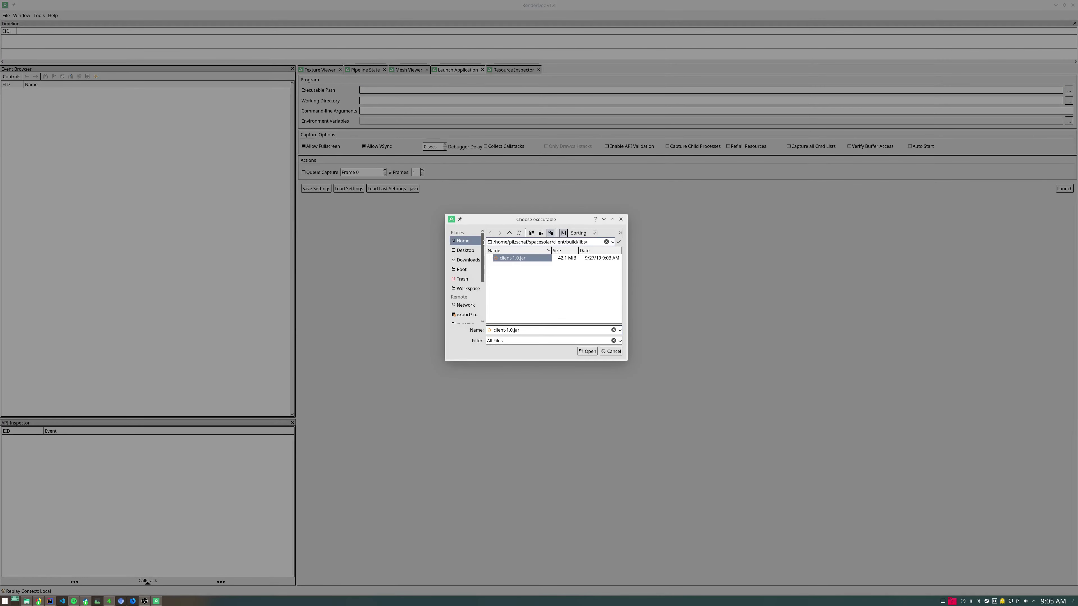
pyautogui.moveTo(587, 242); pyautogui.dragTo(493, 241)
pyautogui.press('Escape')
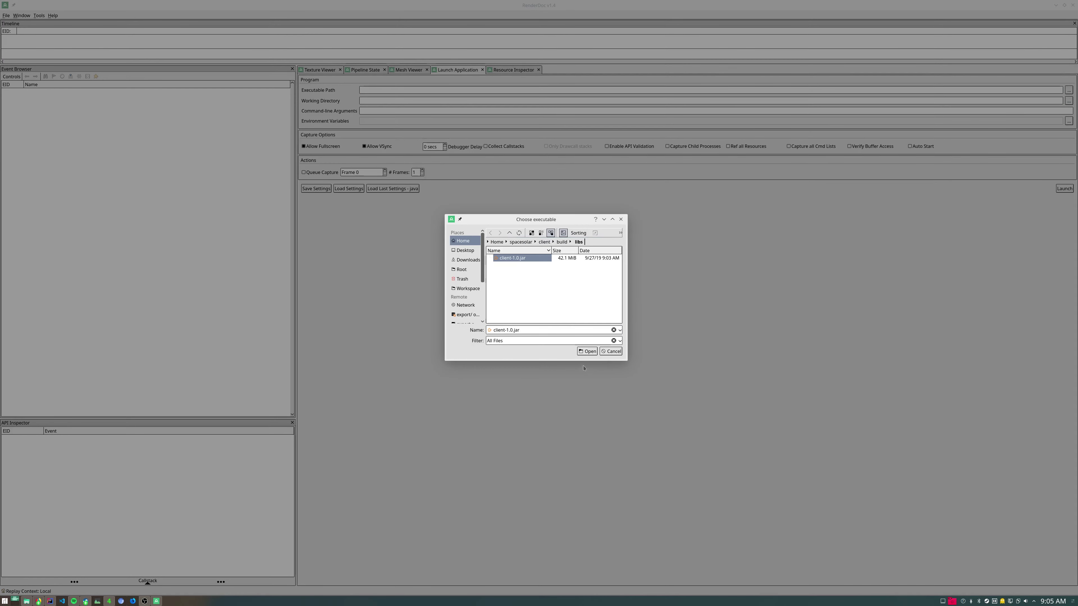
pyautogui.click(619, 352)
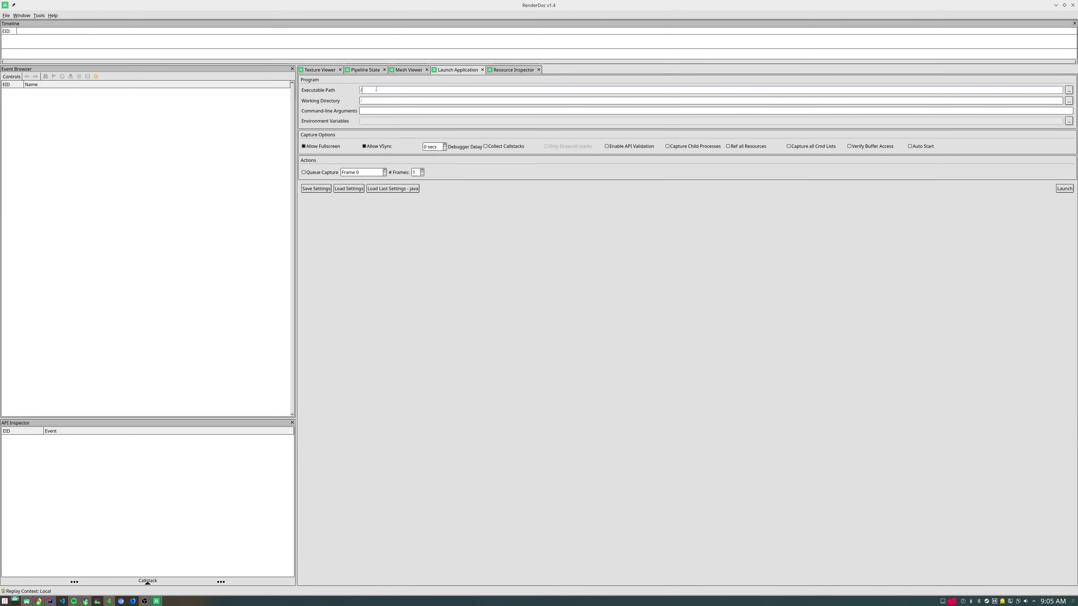
# Step: Set the executable path of the program to launch to /bin/java
pyautogui.write('bin')
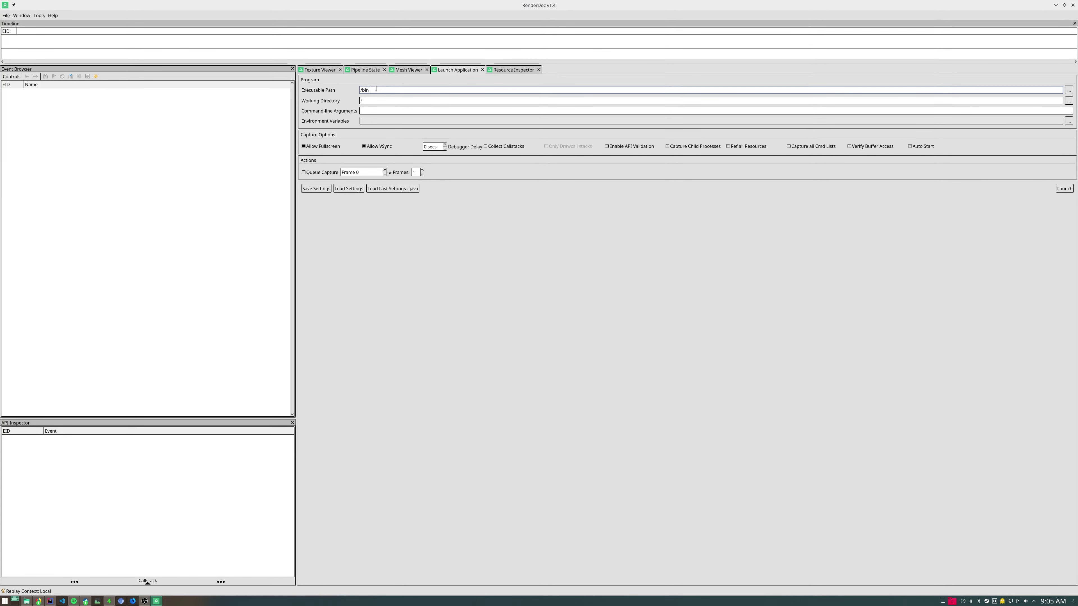
pyautogui.write('/java')
pyautogui.press('Tab')
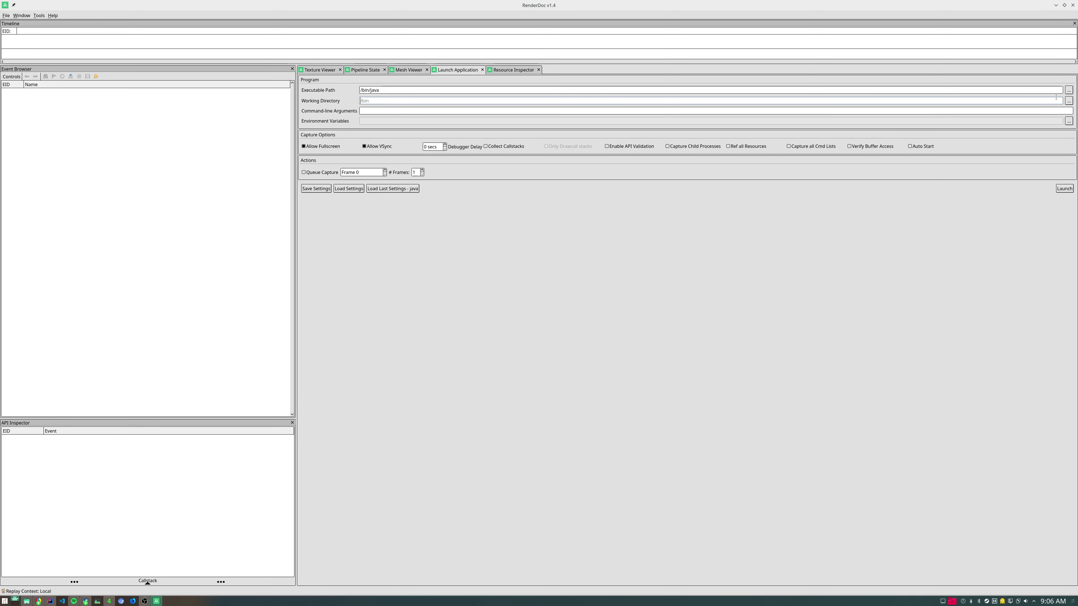
# Step: Choose the spacesolar/client/build/libs folder in the home directory as the working directory
pyautogui.click(1068, 100)
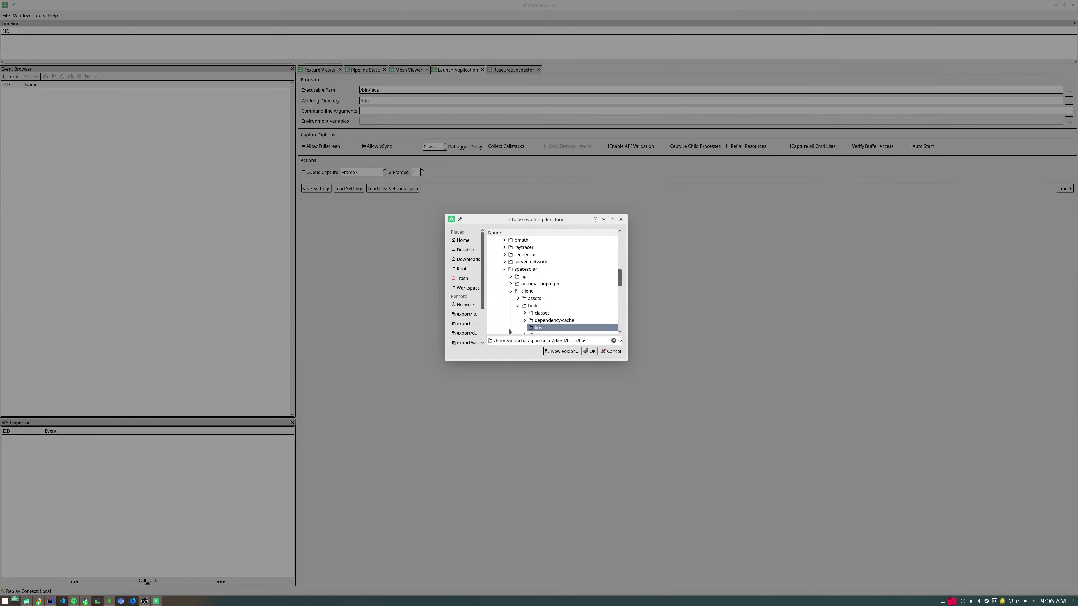
pyautogui.scroll(-1, 564, 309)
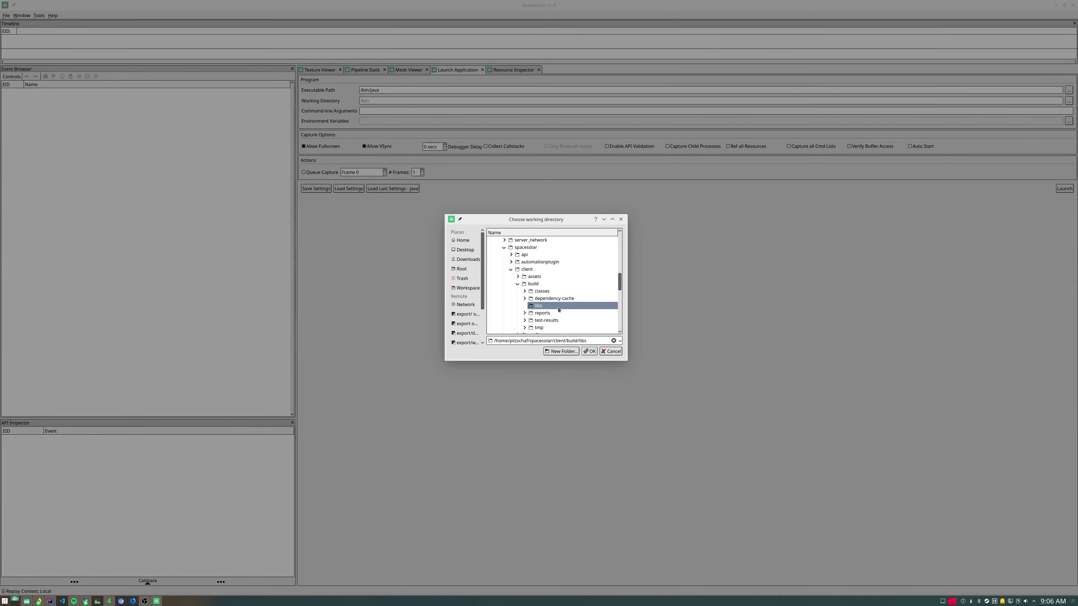
pyautogui.click(511, 270)
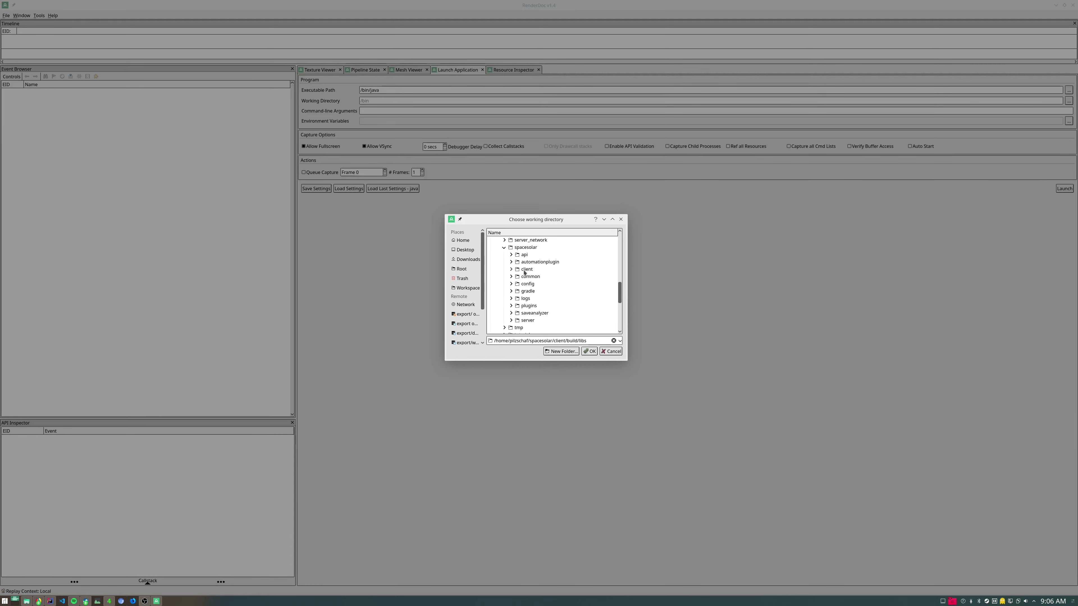
pyautogui.click(512, 272)
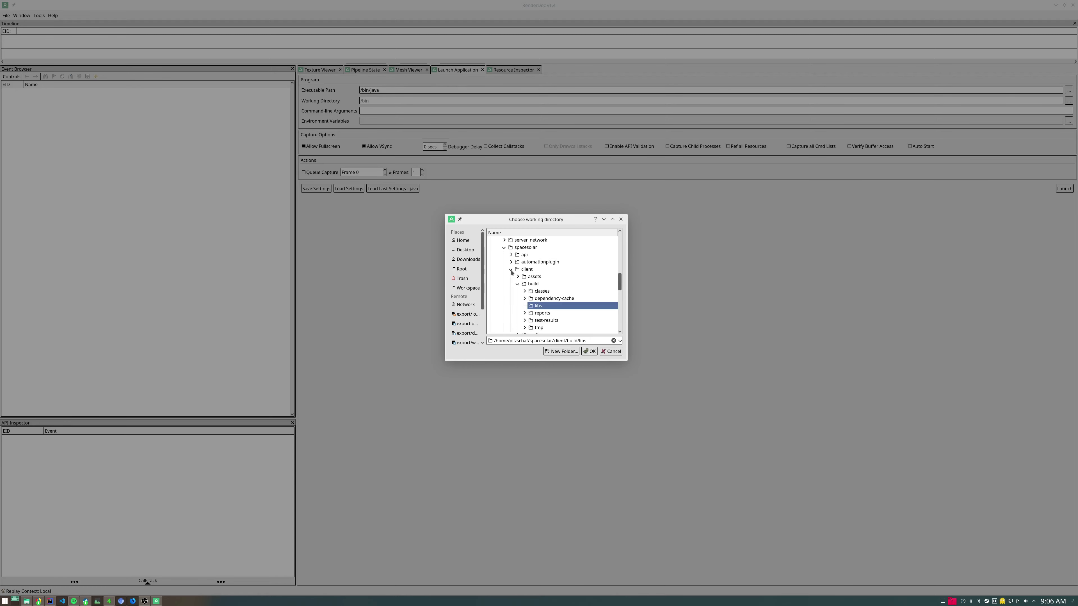
pyautogui.click(512, 284)
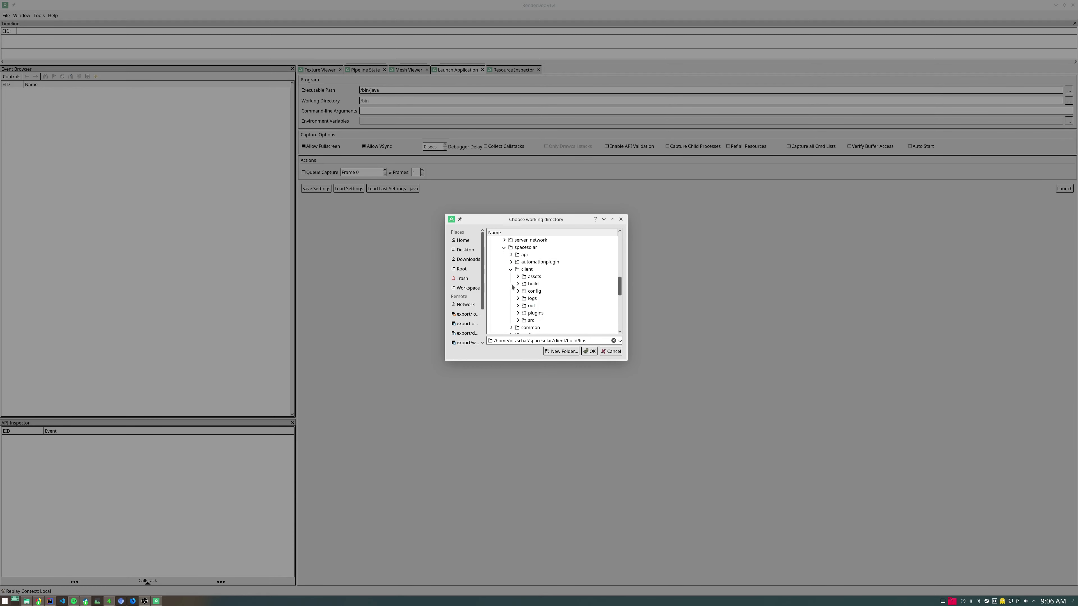
pyautogui.click(519, 284)
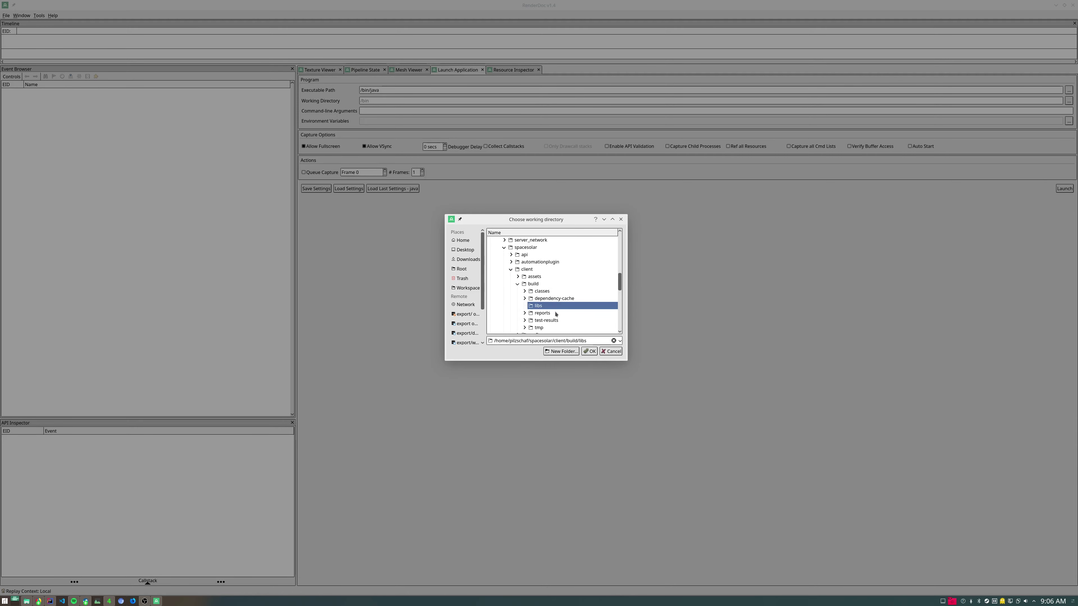
pyautogui.click(588, 352)
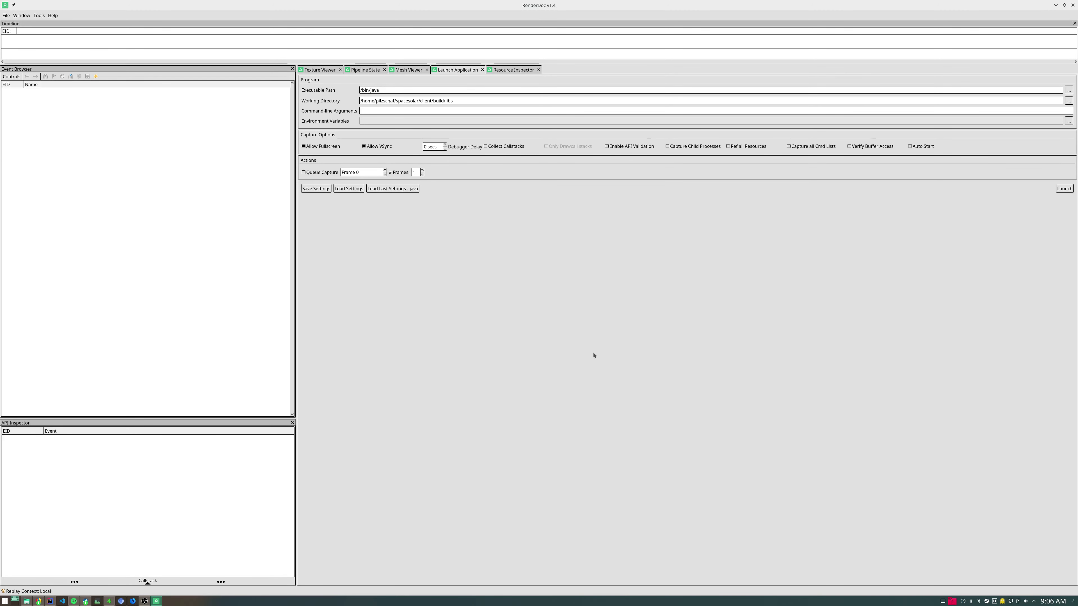
# Step: Set the command-line arguments to "-jar client-1.0.jar", checking the jar's file name in the libs folder in Dolphin
pyautogui.click(379, 110)
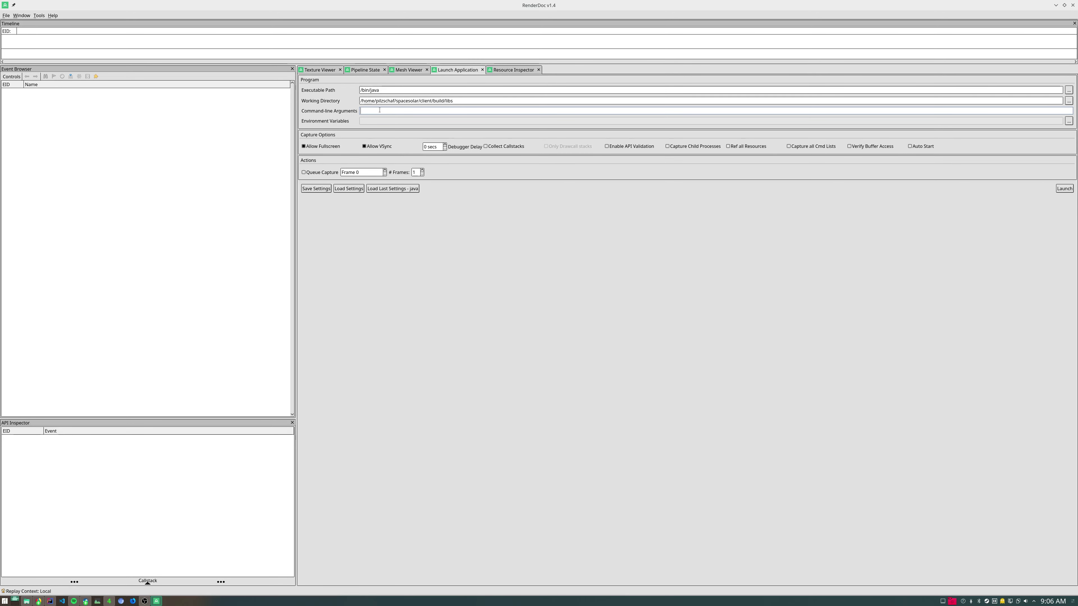
pyautogui.write('ar')
pyautogui.click(62, 601)
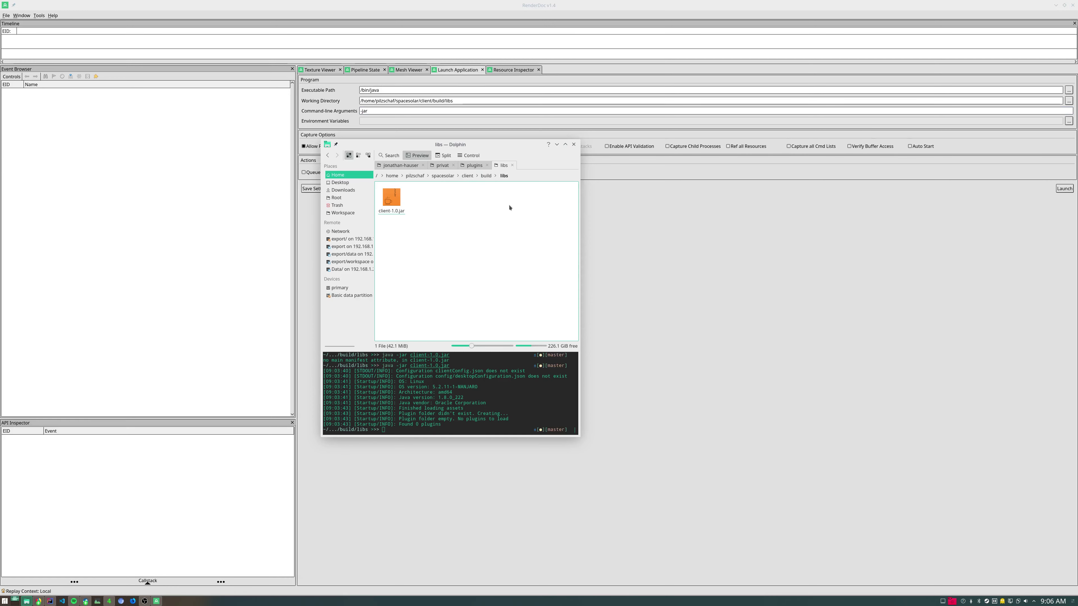
pyautogui.moveTo(420, 238)
pyautogui.mouseDown()
pyautogui.moveTo(377, 188)
pyautogui.moveTo(424, 235)
pyautogui.mouseUp()
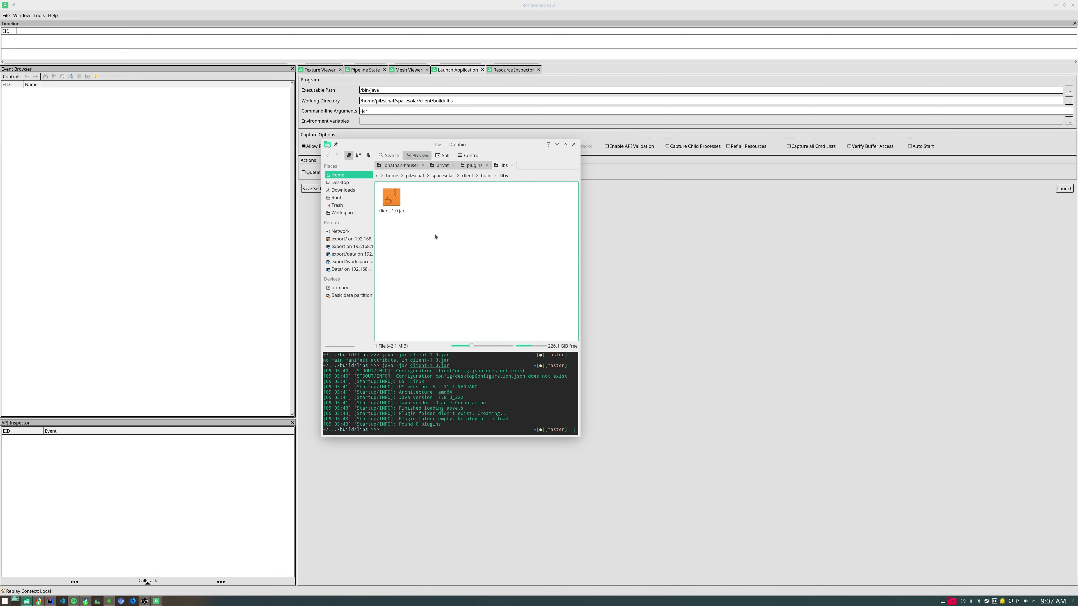
pyautogui.moveTo(460, 145); pyautogui.dragTo(450, 245)
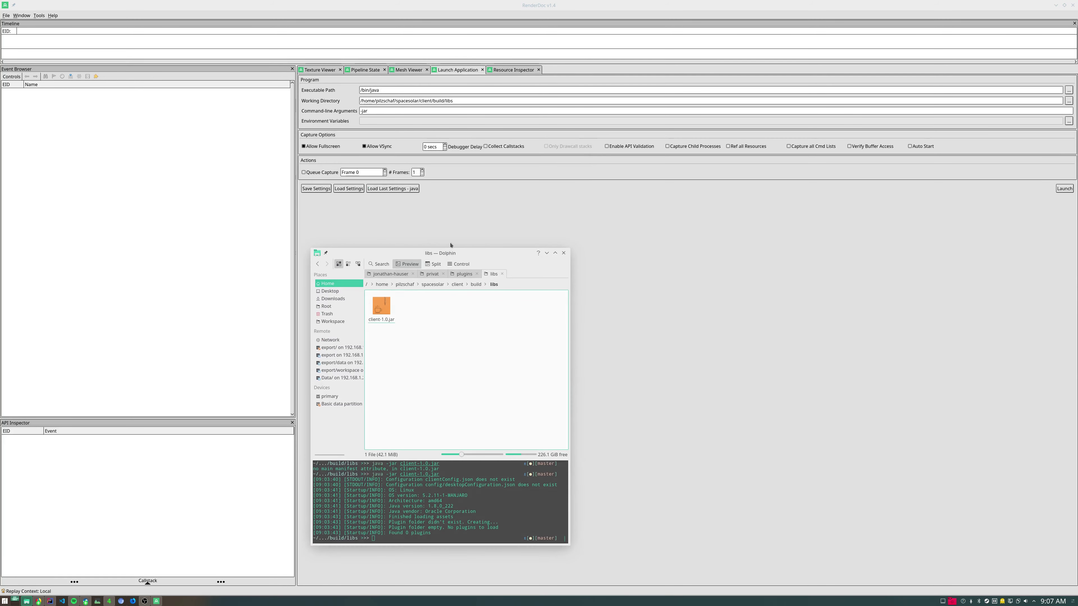
pyautogui.click(385, 111)
pyautogui.write('c')
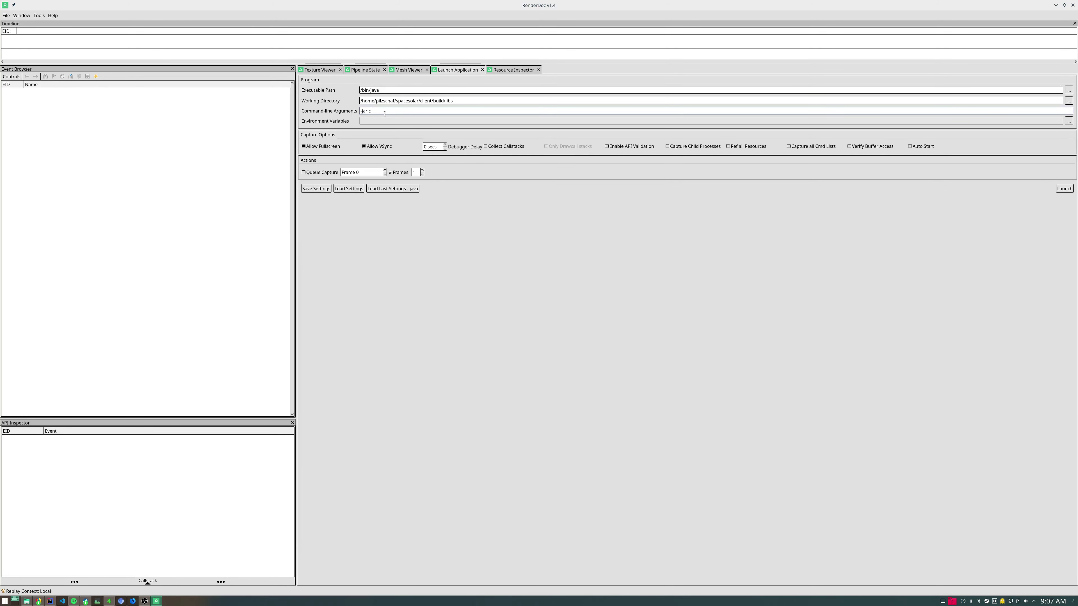
pyautogui.write('lient-1.0.jar')
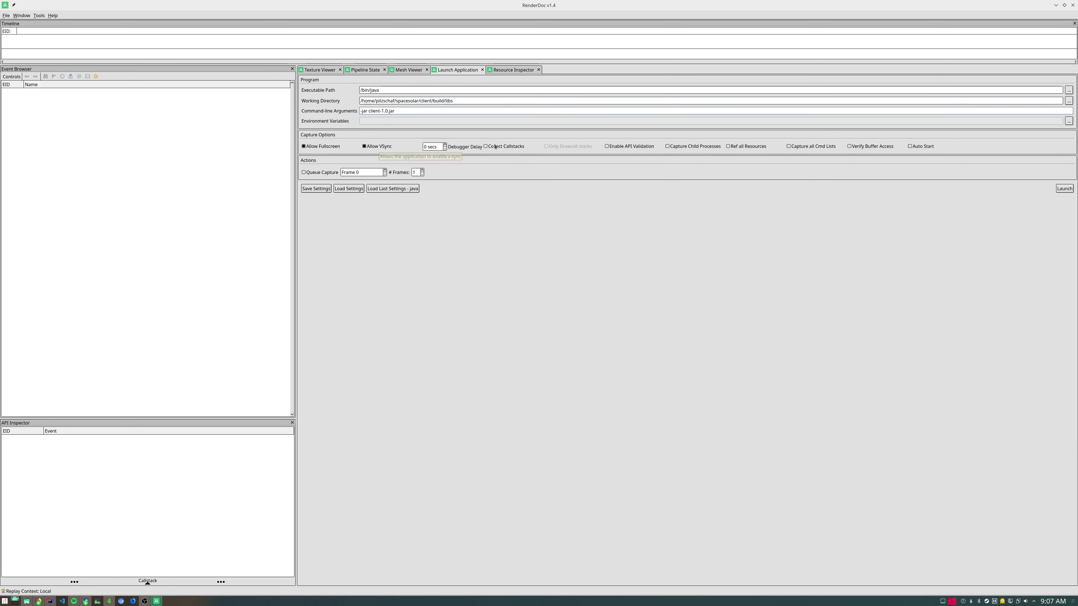
# Step: Enable Collect Callstacks, API Validation, Ref all Resources, Capture all Cmd Lists and Verify Buffer Access, and launch the application
pyautogui.click(503, 147)
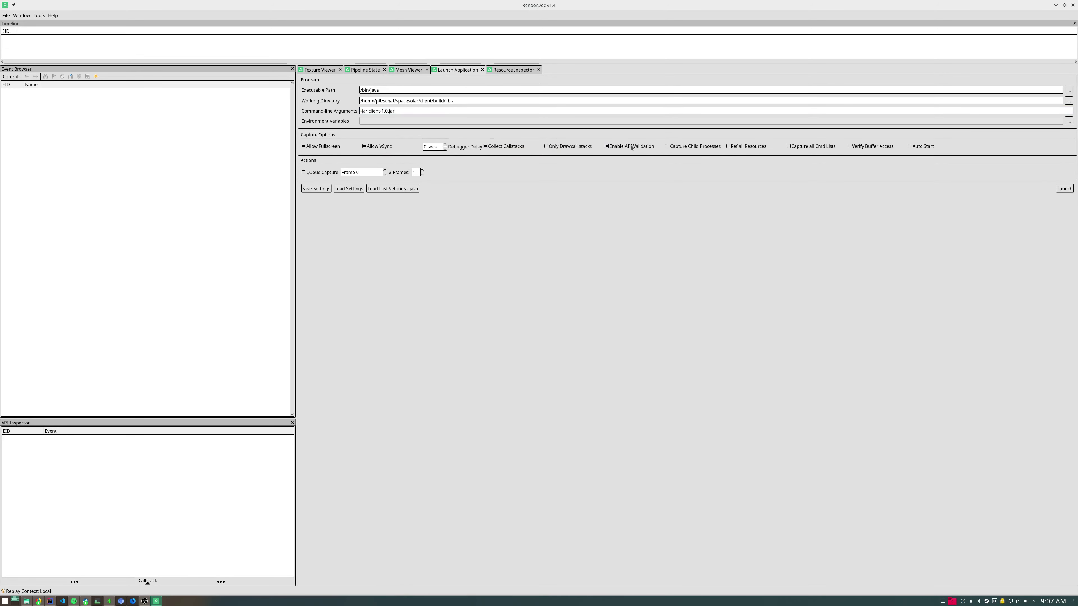
pyautogui.click(747, 146)
pyautogui.click(811, 146)
pyautogui.click(870, 147)
pyautogui.click(1056, 189)
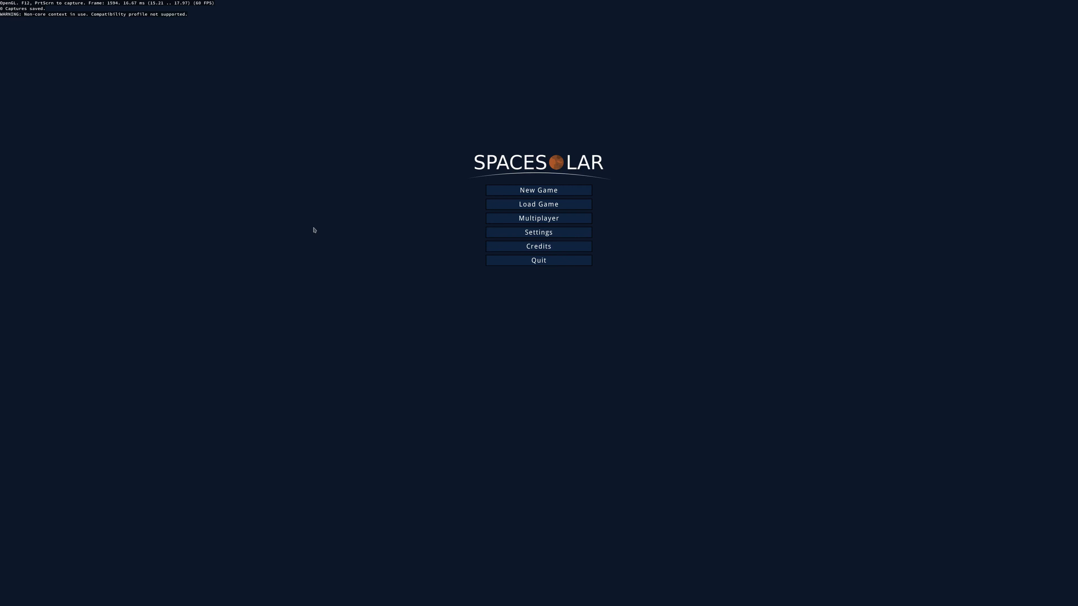
# Step: Capture a frame of the game's main menu and close the Spectacle screenshot window
pyautogui.press('Print')
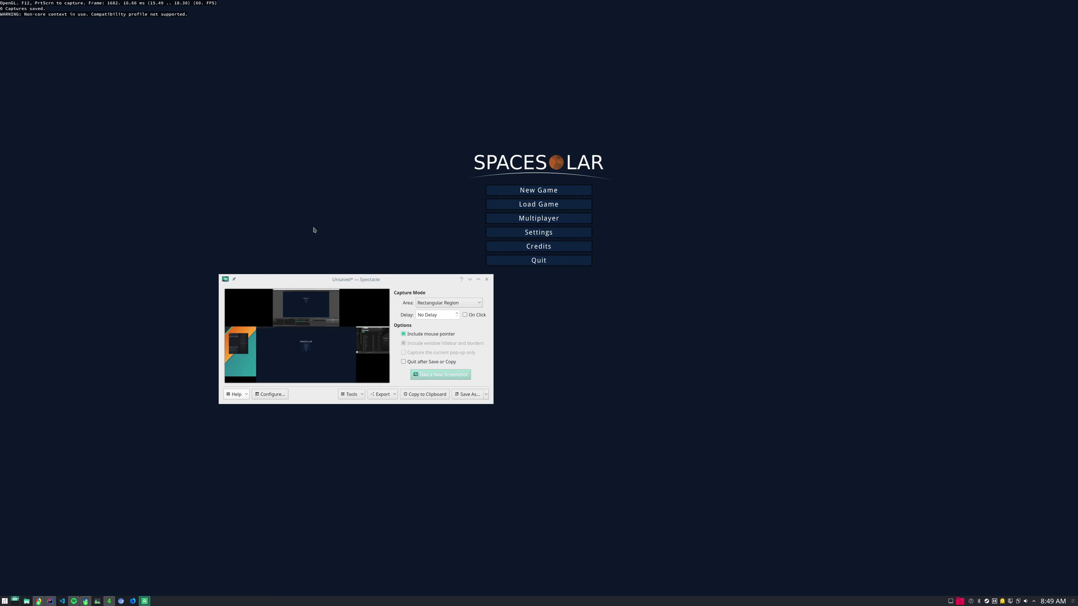
pyautogui.moveTo(374, 299); pyautogui.dragTo(409, 299)
pyautogui.click(522, 279)
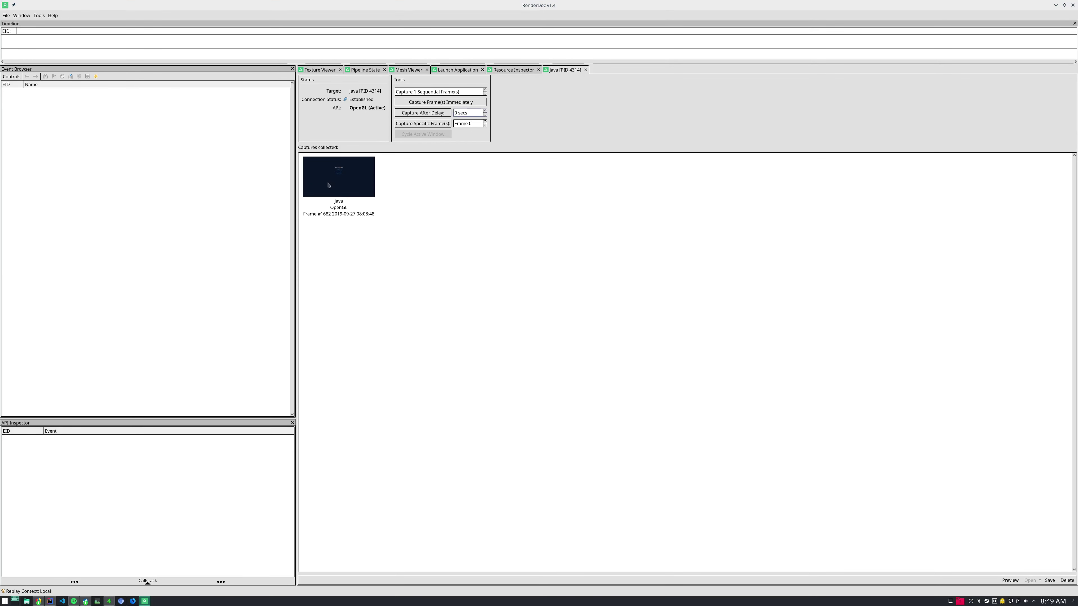
# Step: Start a new game in Spacesolar, capture a frame of the game map, and switch back to RenderDoc's collected captures
pyautogui.click(156, 603)
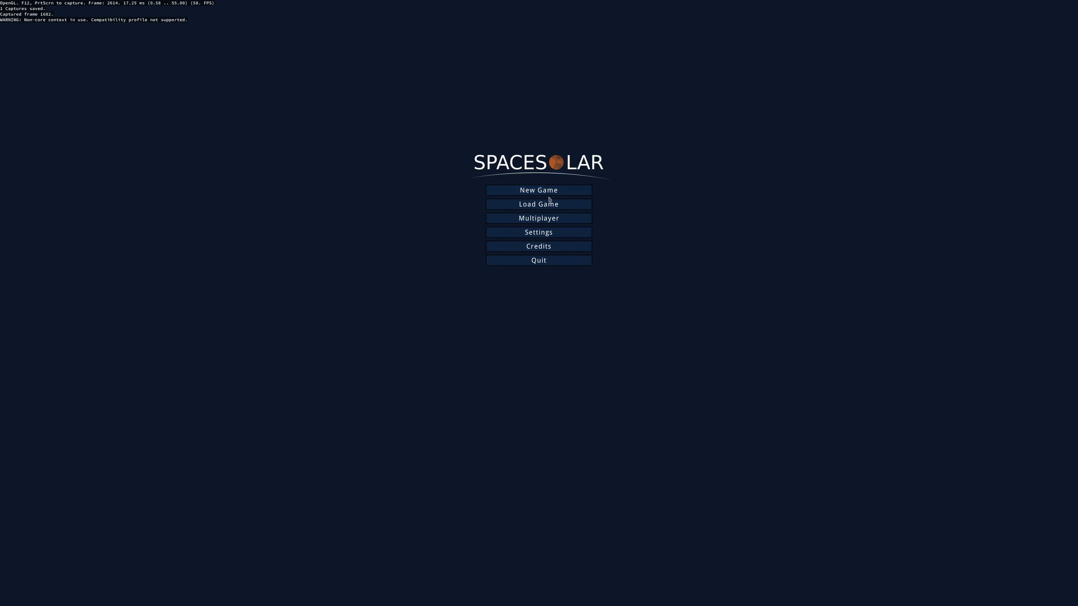
pyautogui.click(536, 191)
pyautogui.click(538, 198)
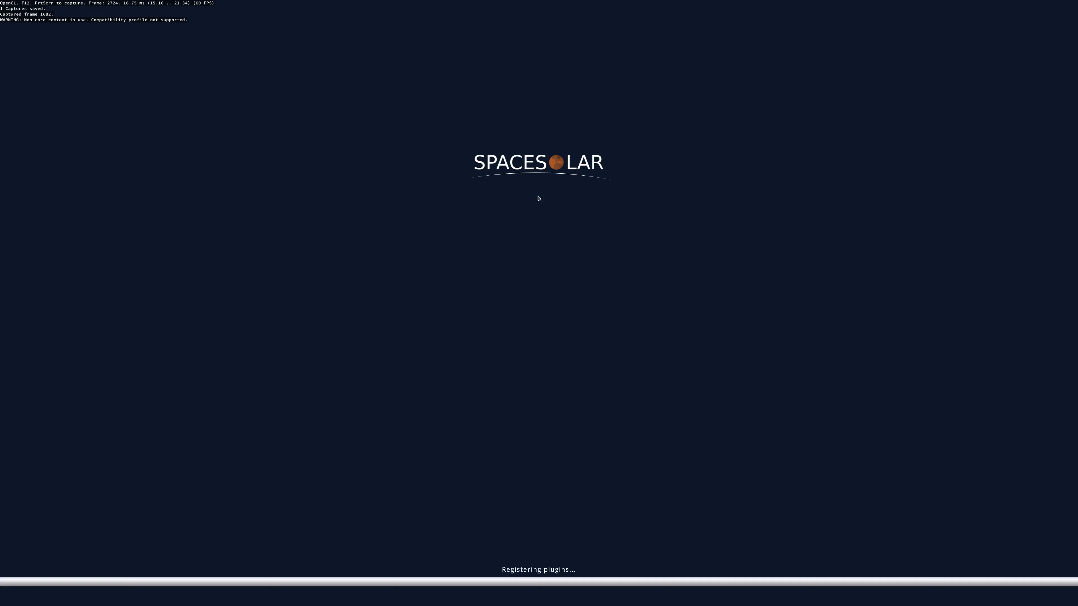
pyautogui.click(545, 193)
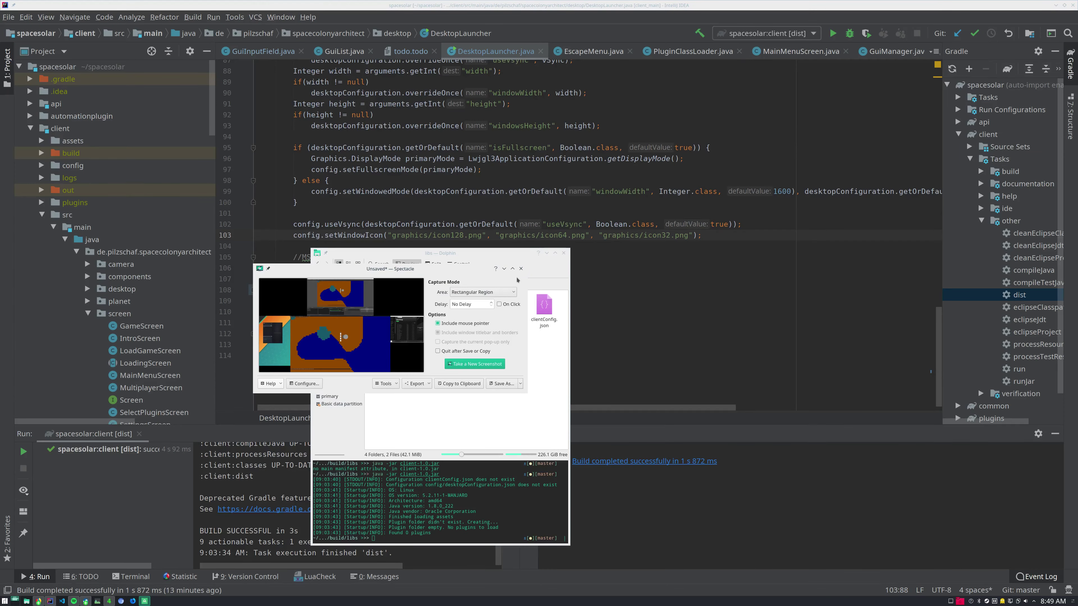
pyautogui.click(520, 268)
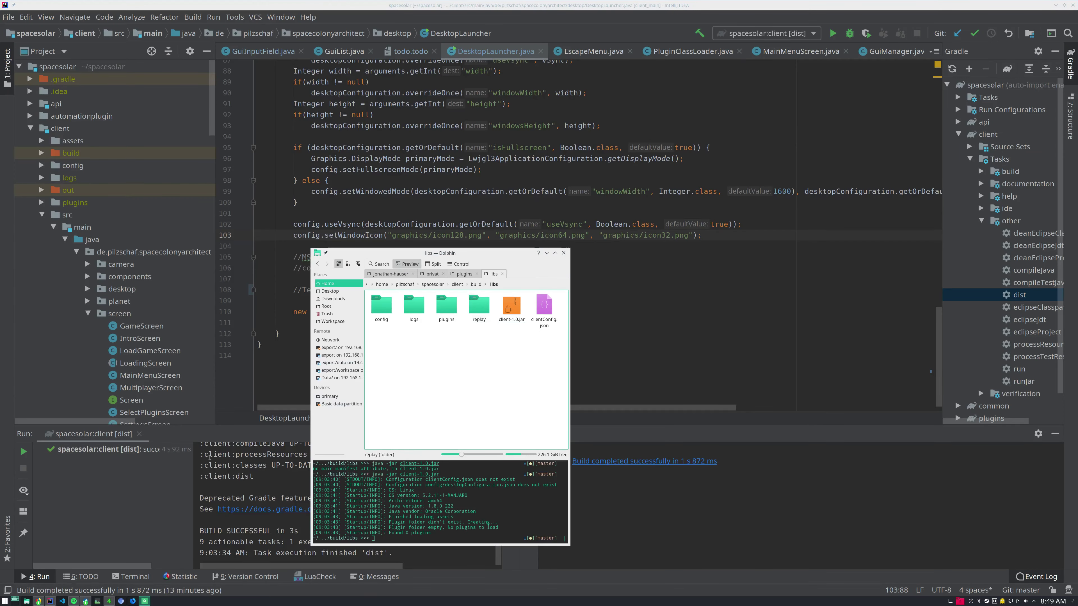
pyautogui.click(145, 601)
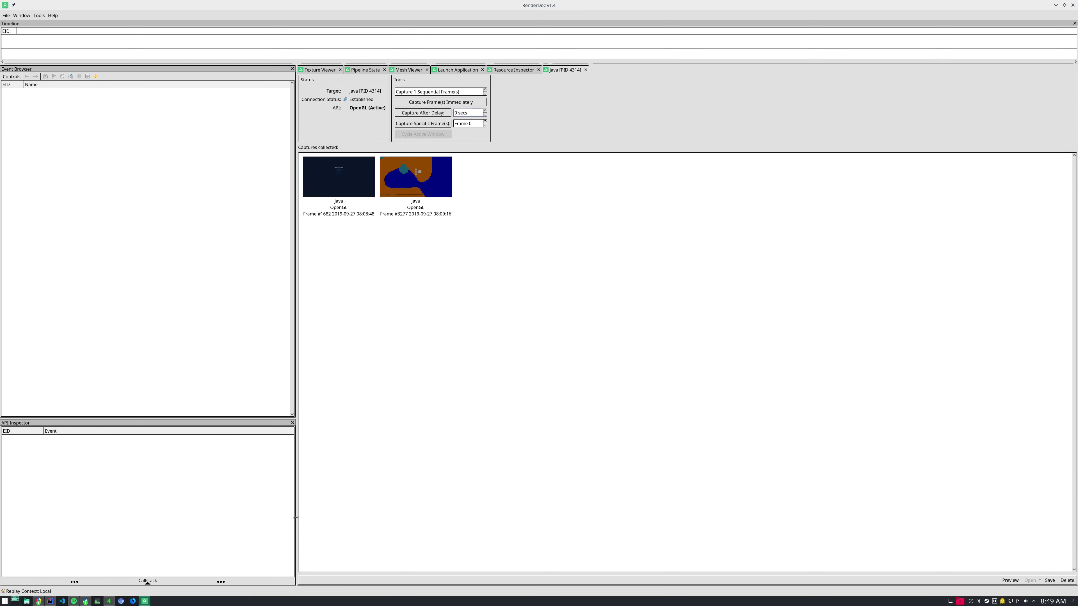
# Step: Close the running Spacesolar game and return to the collected captures in RenderDoc
pyautogui.click(168, 603)
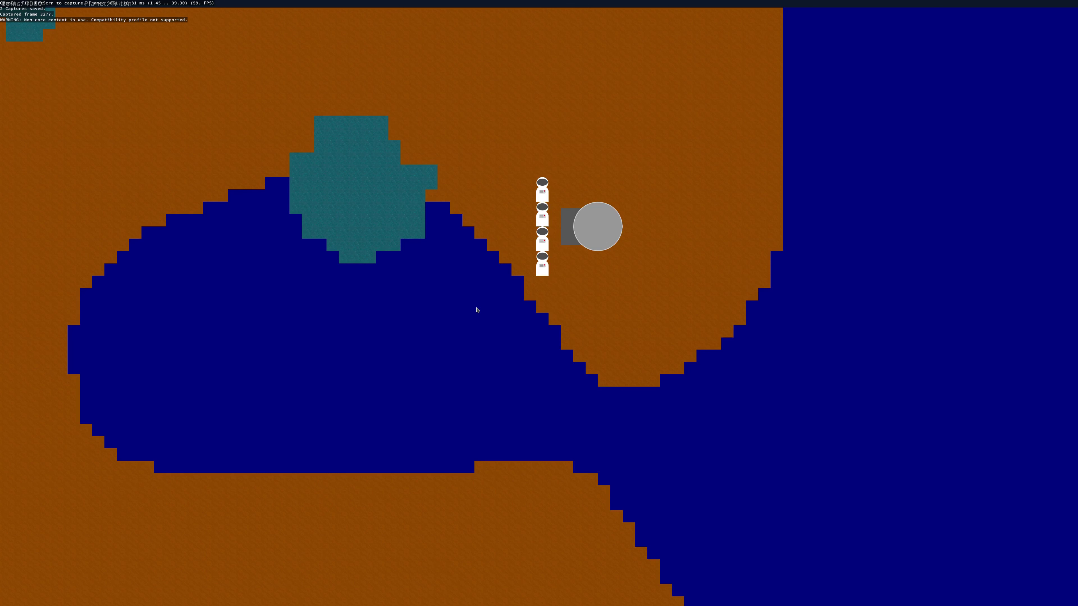
pyautogui.press('Escape')
pyautogui.hotkey('alt', 'Tab')
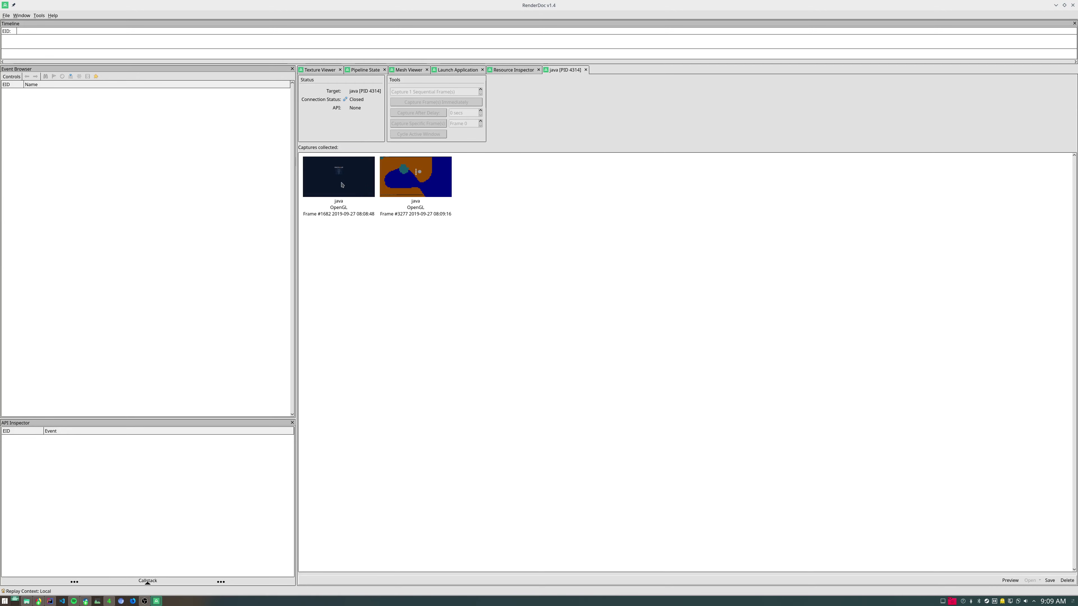
# Step: Open the main menu frame capture, expand Colour Pass #1, and select its glClear event
pyautogui.doubleClick(339, 186)
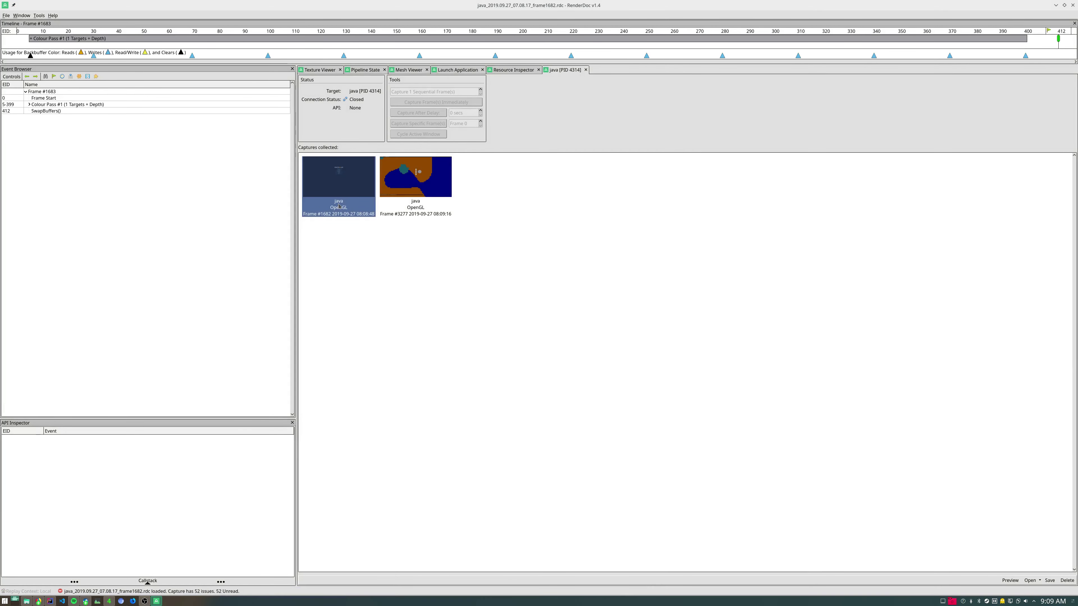
pyautogui.click(29, 106)
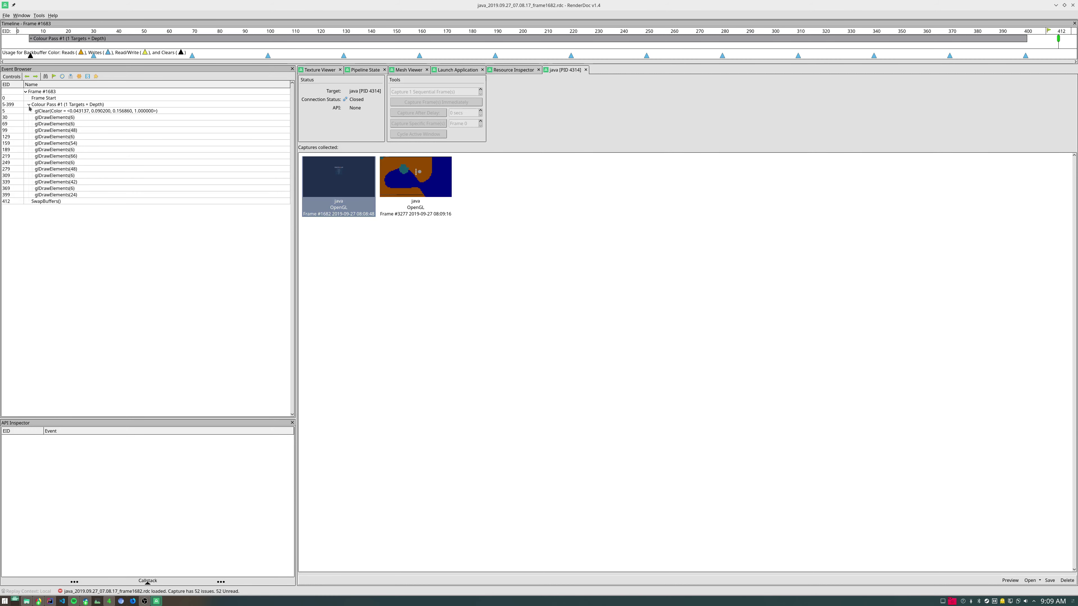
pyautogui.click(35, 110)
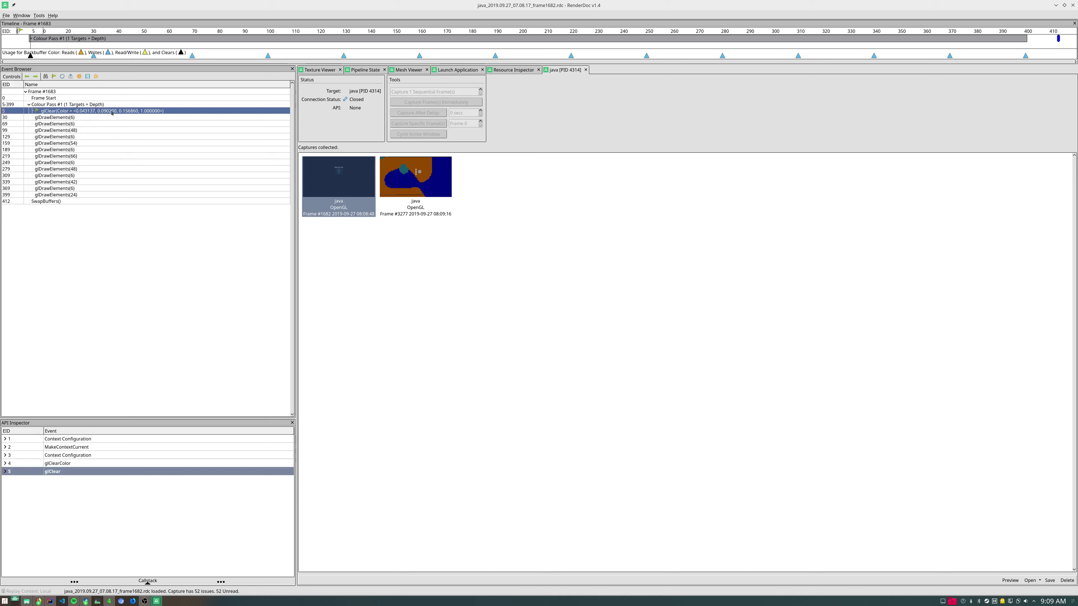
# Step: Examine the glClear output in the Texture Viewer, followed by the first glDrawElements call's output and input textures
pyautogui.click(318, 69)
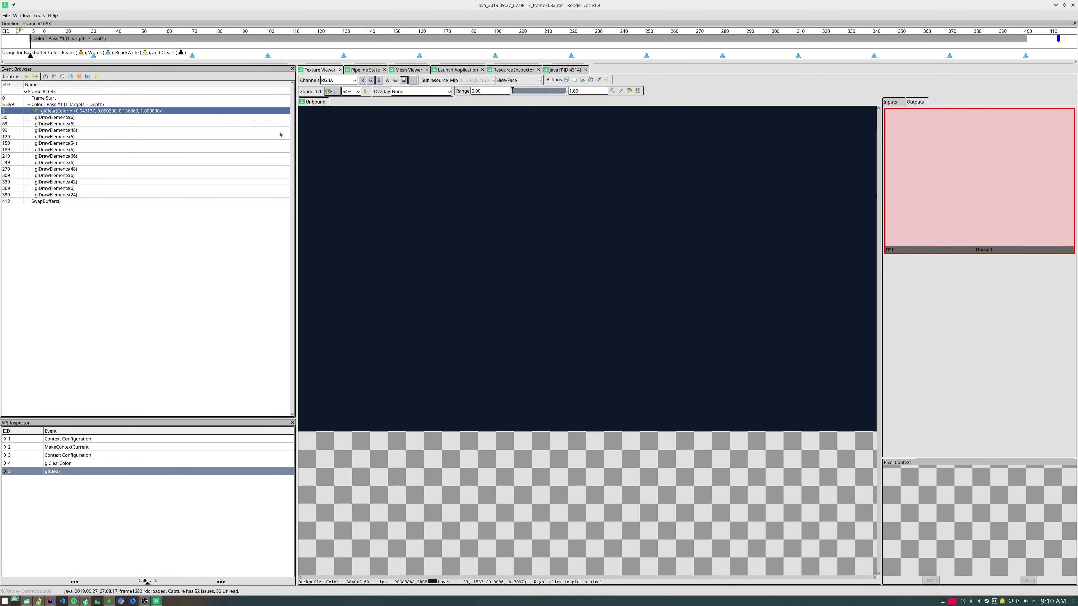
pyautogui.click(96, 118)
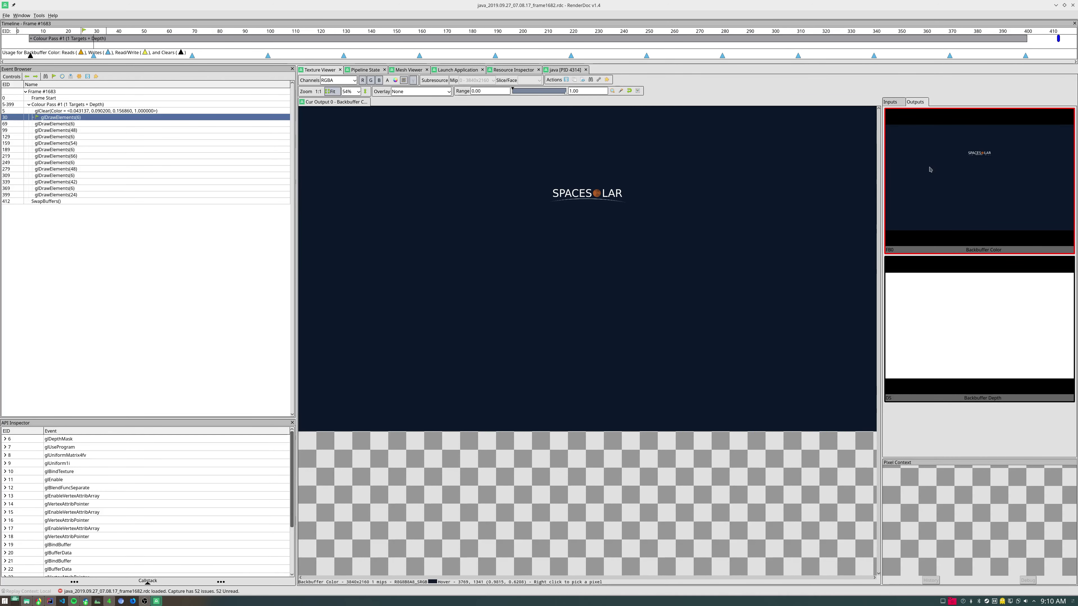
pyautogui.click(889, 102)
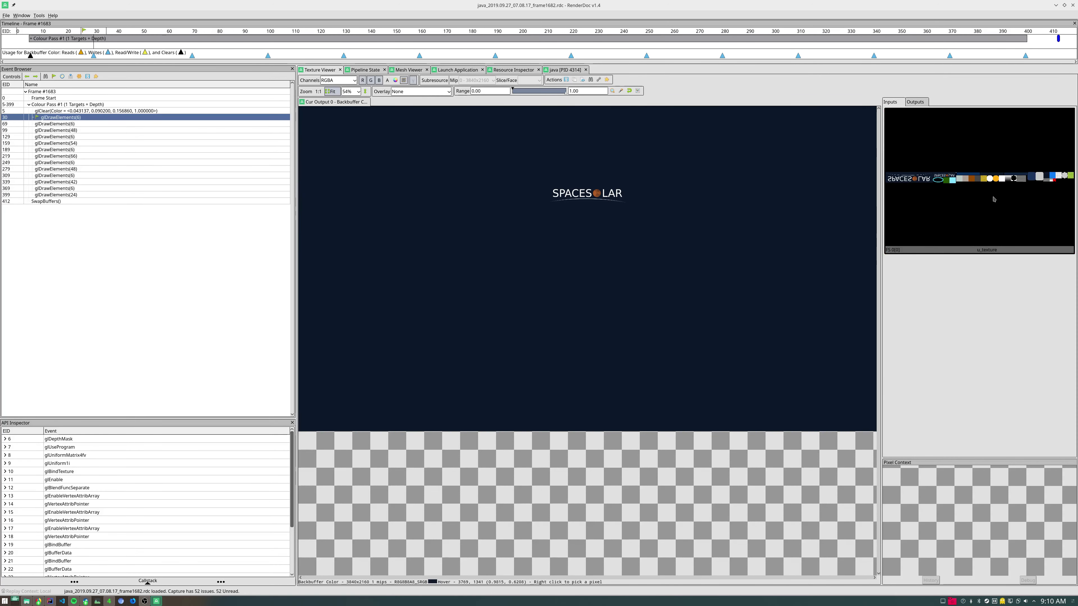
# Step: Open the u_texture input and the Backbuffer Color output of the first glDrawElements call in their own Texture Viewer tabs
pyautogui.doubleClick(893, 116)
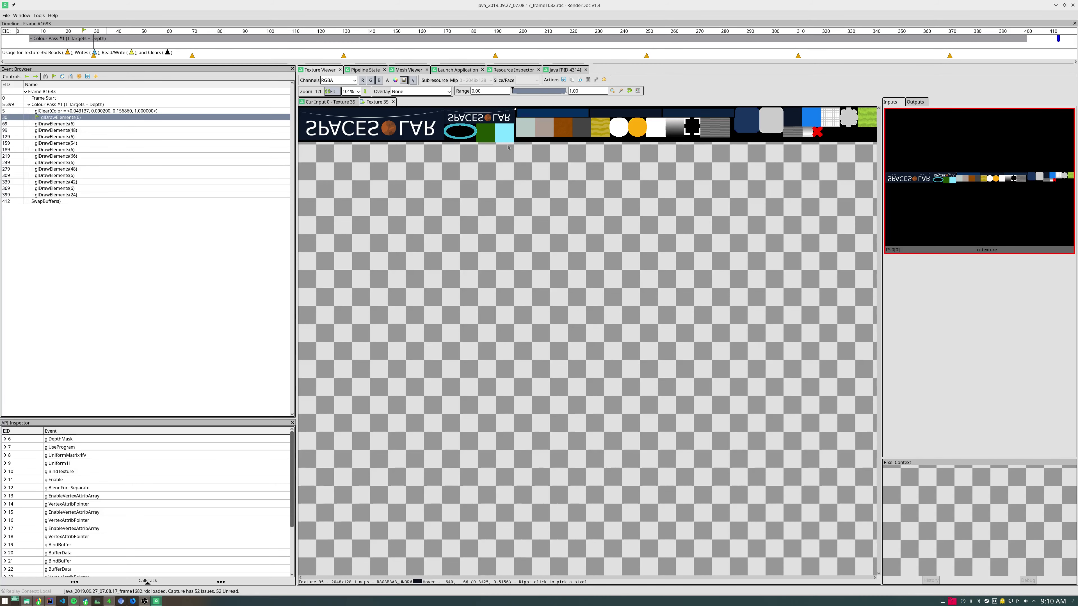
pyautogui.click(907, 102)
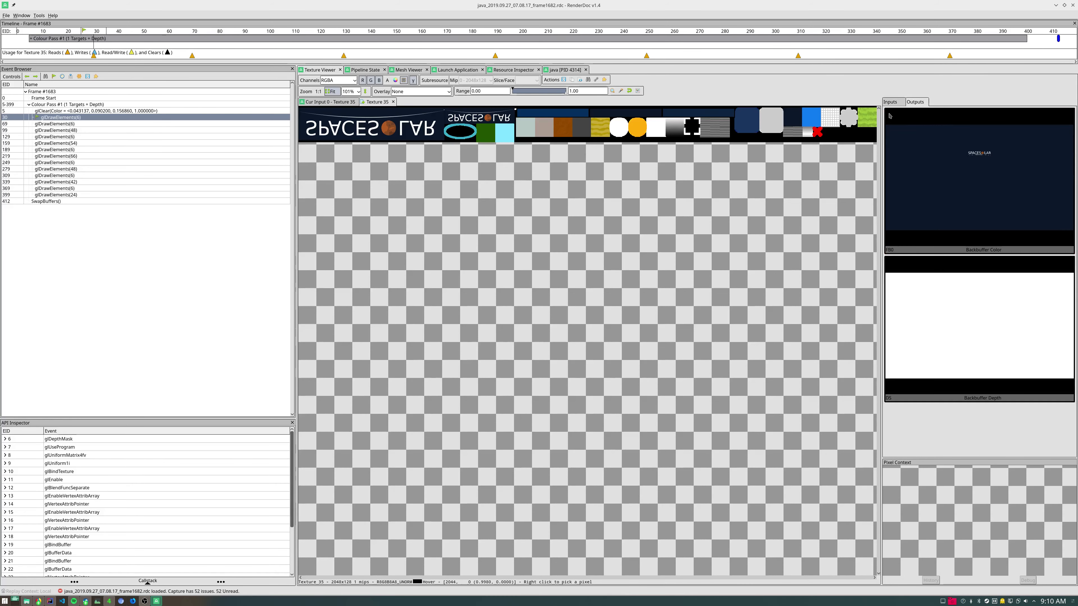
pyautogui.doubleClick(905, 136)
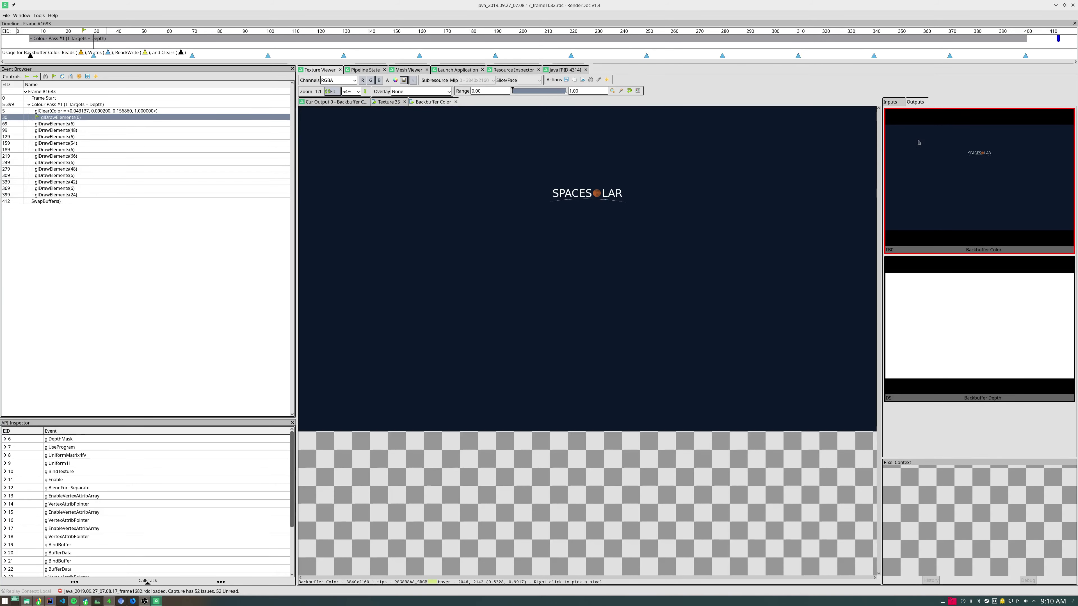
# Step: Compare the u_texture input with the Backbuffer Color output, view the Backbuffer Depth output, and return to the colour output
pyautogui.click(890, 102)
pyautogui.click(916, 190)
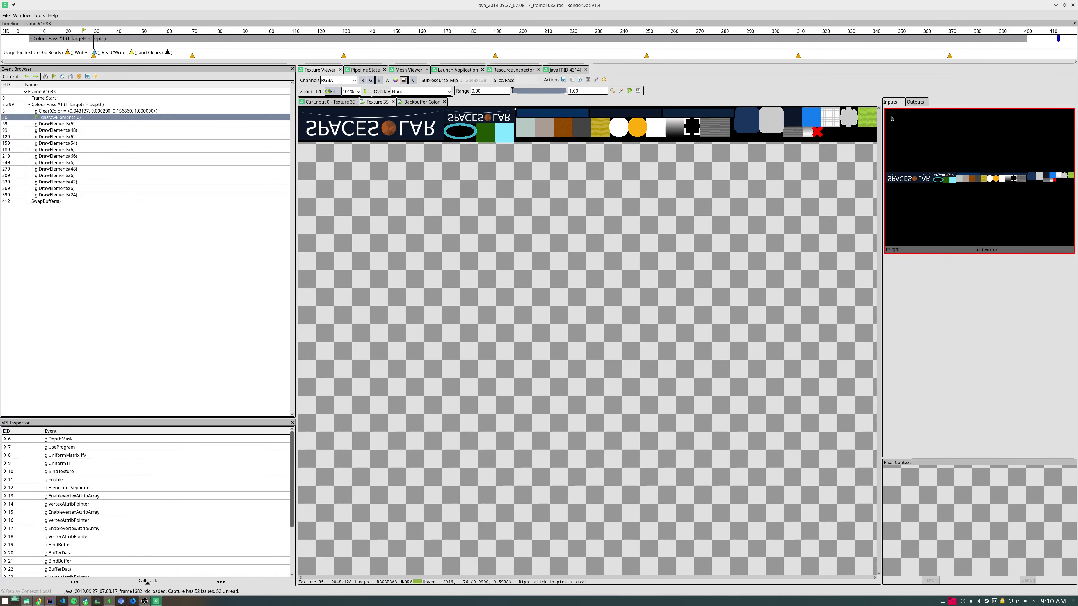
pyautogui.click(915, 103)
pyautogui.click(976, 178)
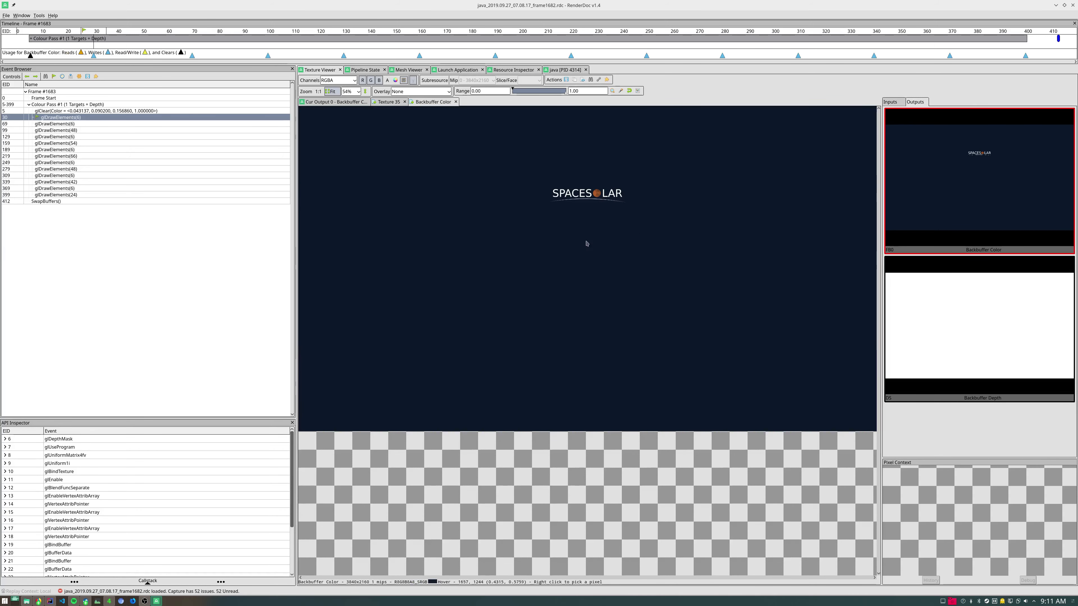
pyautogui.click(955, 341)
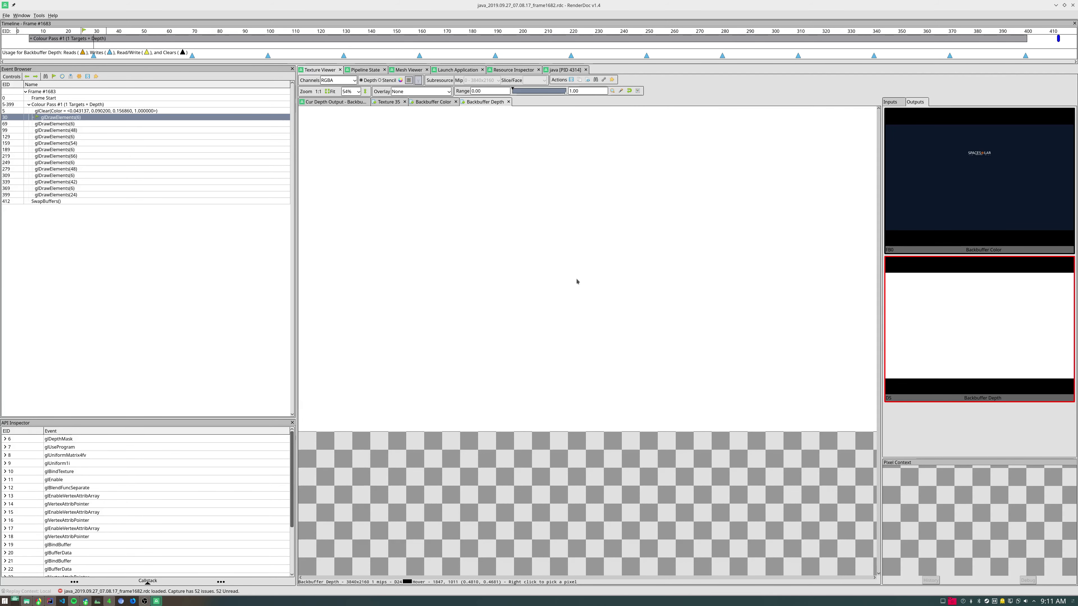
pyautogui.click(954, 194)
# Step: Examine how the Backbuffer Color output builds up across the glDrawElements calls from EID 69 through to SwapBuffers
pyautogui.click(68, 124)
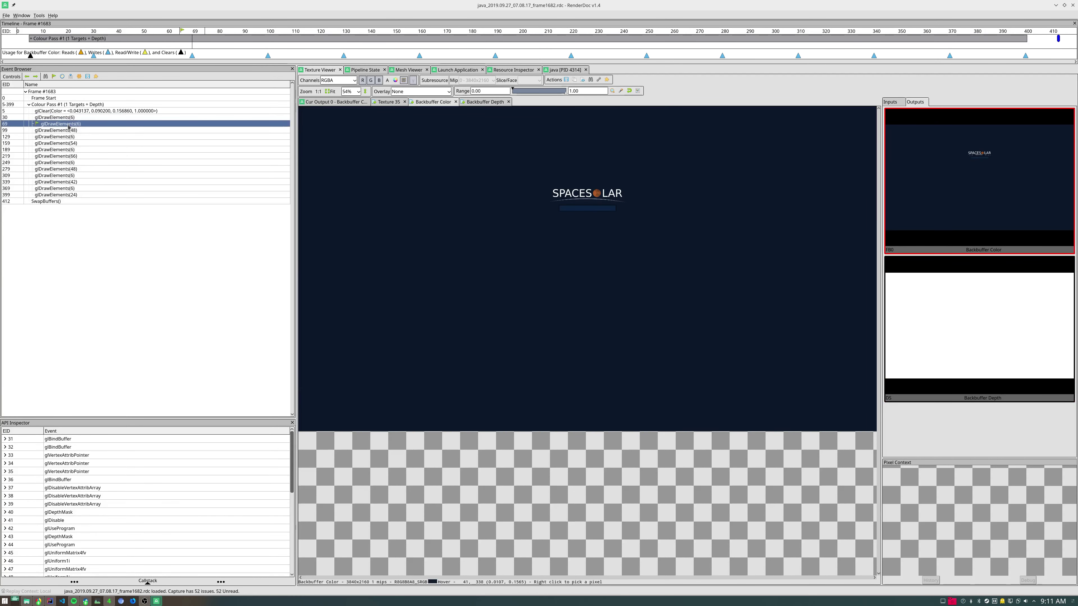
pyautogui.click(97, 132)
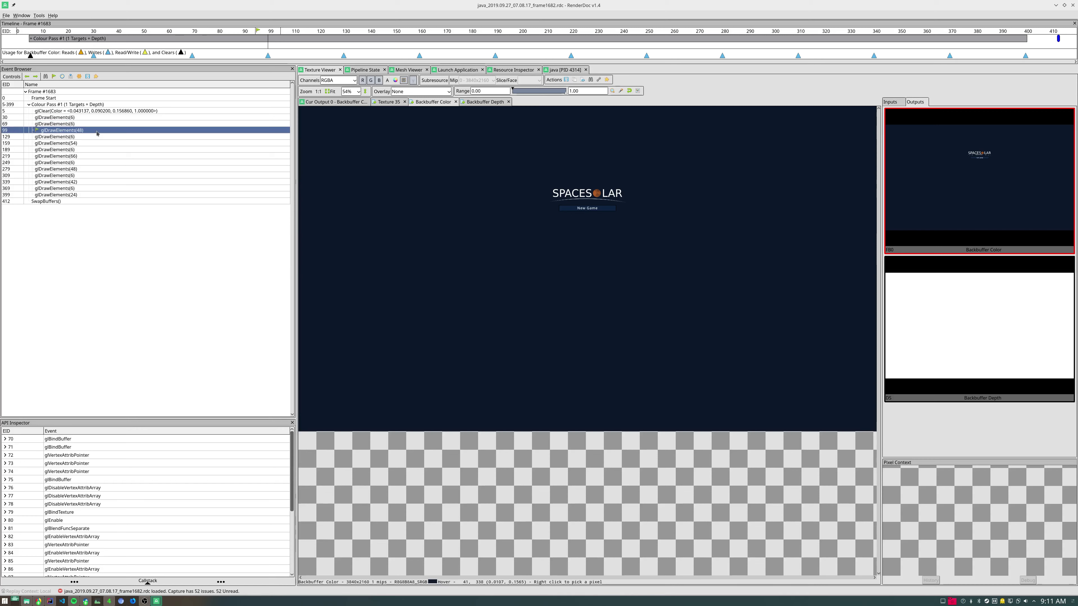
pyautogui.press('Down')
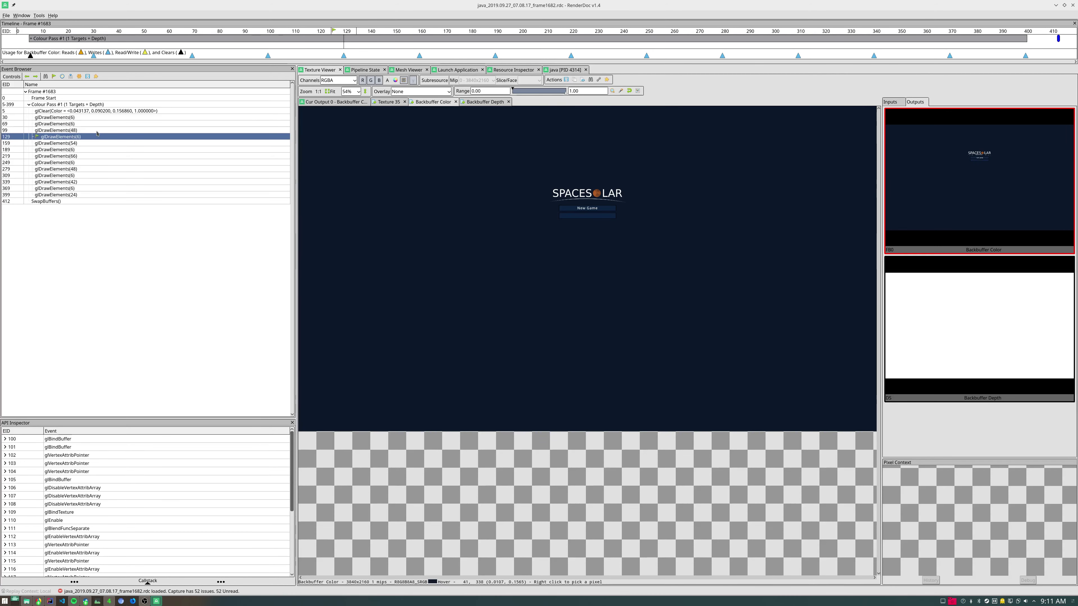
pyautogui.press('Down')
pyautogui.press('Down')
pyautogui.press('Down')
pyautogui.press('Down')
pyautogui.press('Down')
pyautogui.press('Down')
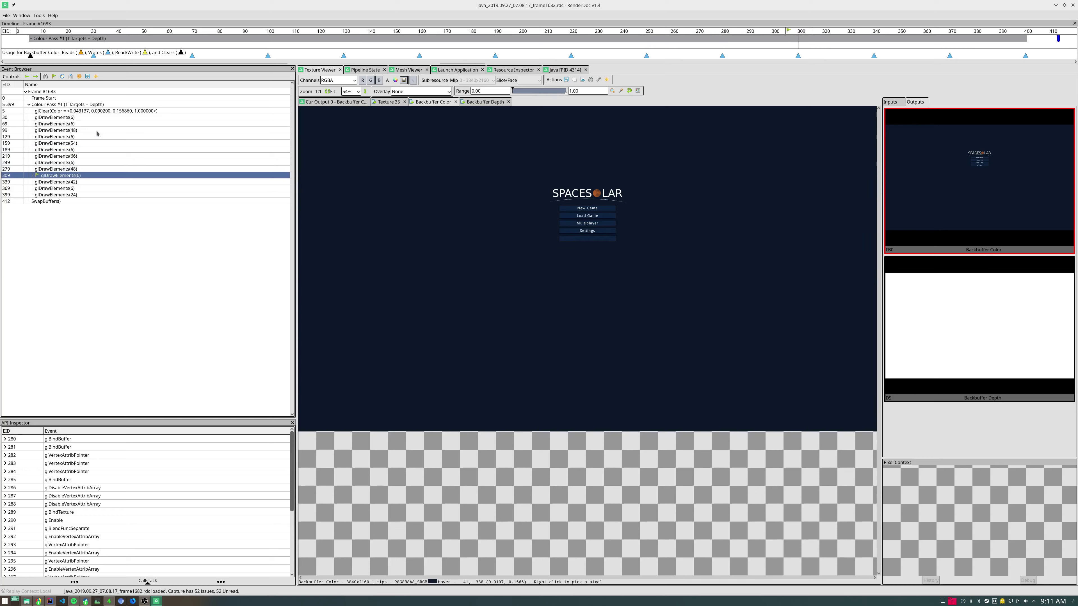
pyautogui.press('Down')
pyautogui.press('Down')
pyautogui.press('Down')
pyautogui.press('Down')
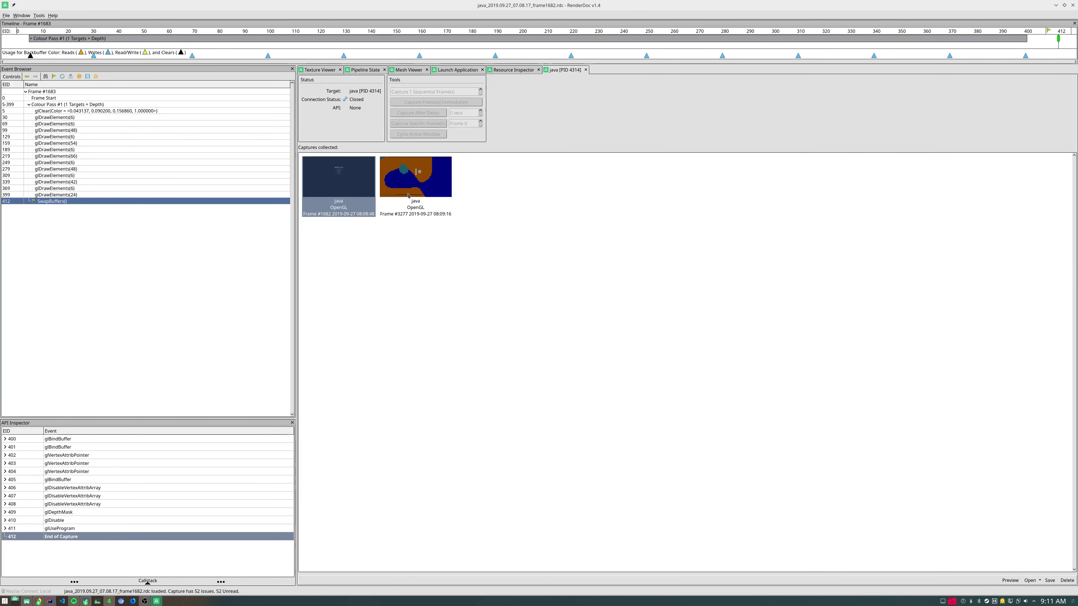
# Step: Open the Frame #3277 game map capture, expand Colour Pass #1, and show its output in the Texture Viewer
pyautogui.doubleClick(408, 195)
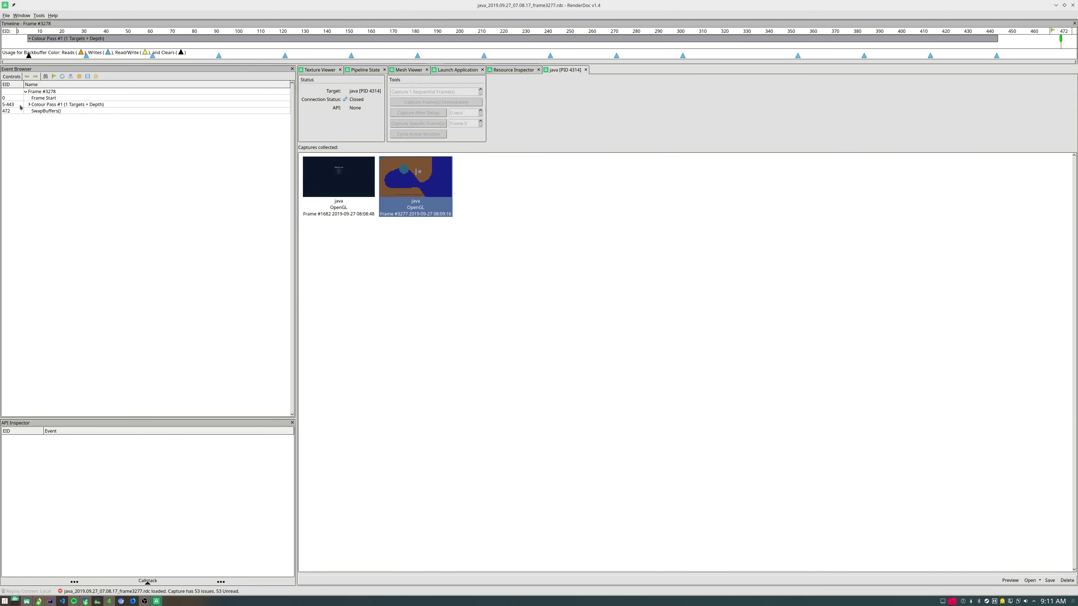
pyautogui.click(29, 105)
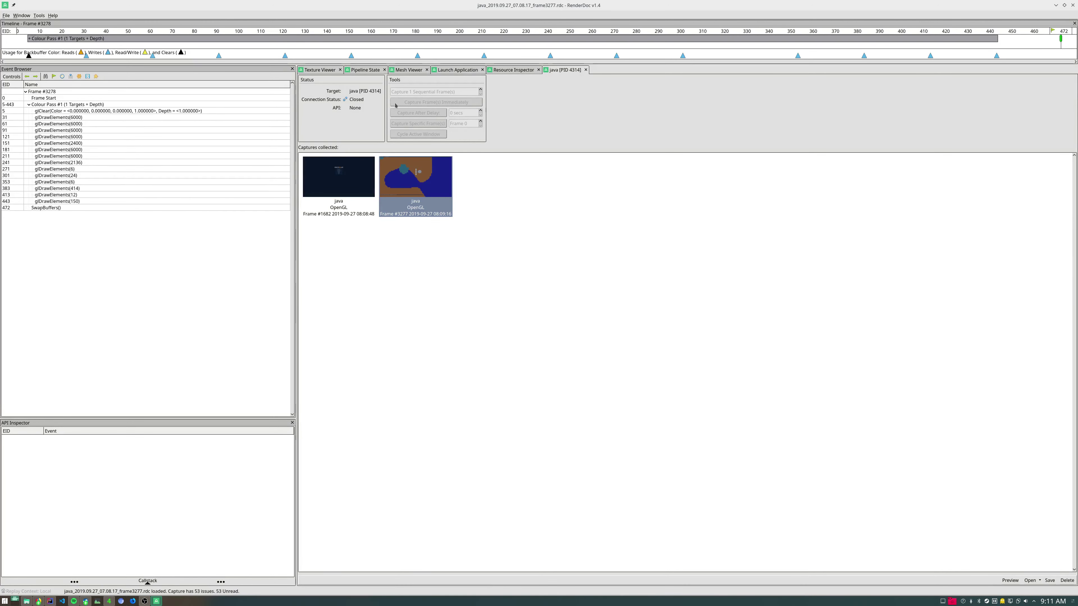
pyautogui.click(319, 70)
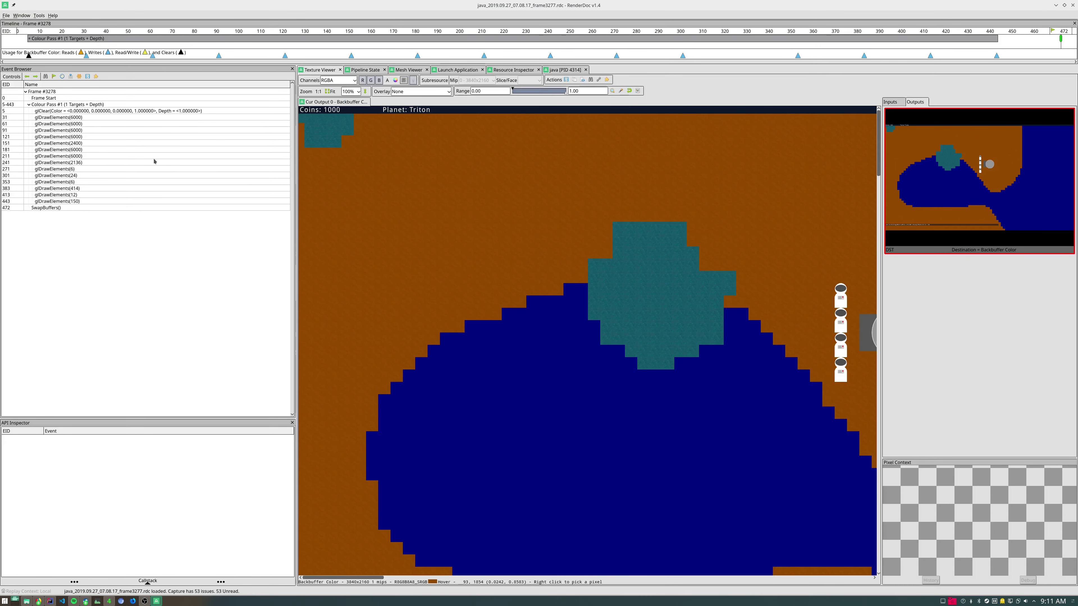
# Step: Examine the colour output of the glDrawElements calls from EID 31 to EID 121, returning to EID 31
pyautogui.click(62, 117)
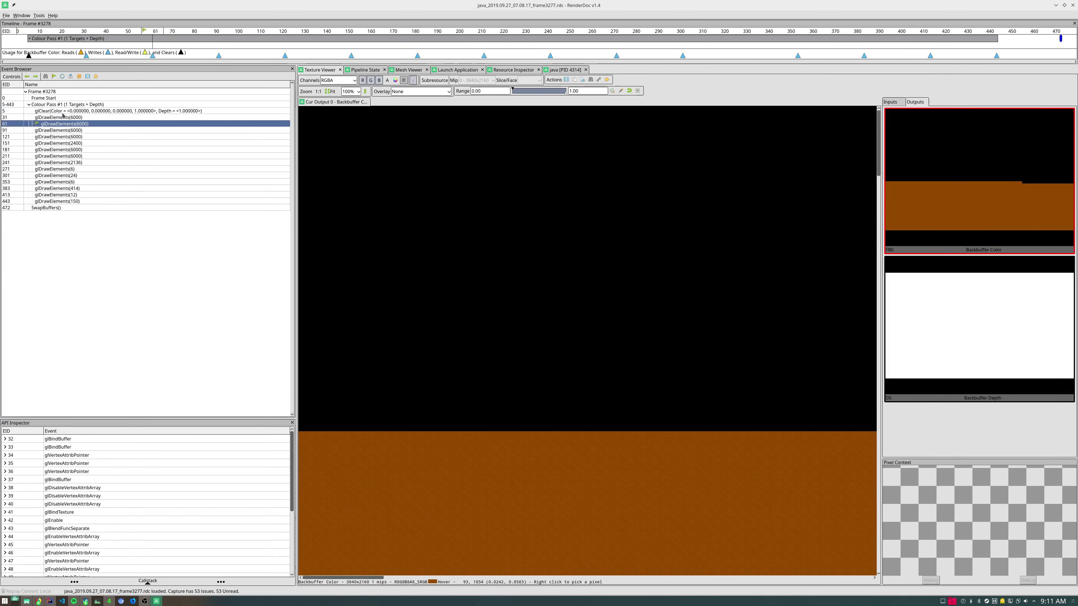
pyautogui.press('Down')
pyautogui.press('Down')
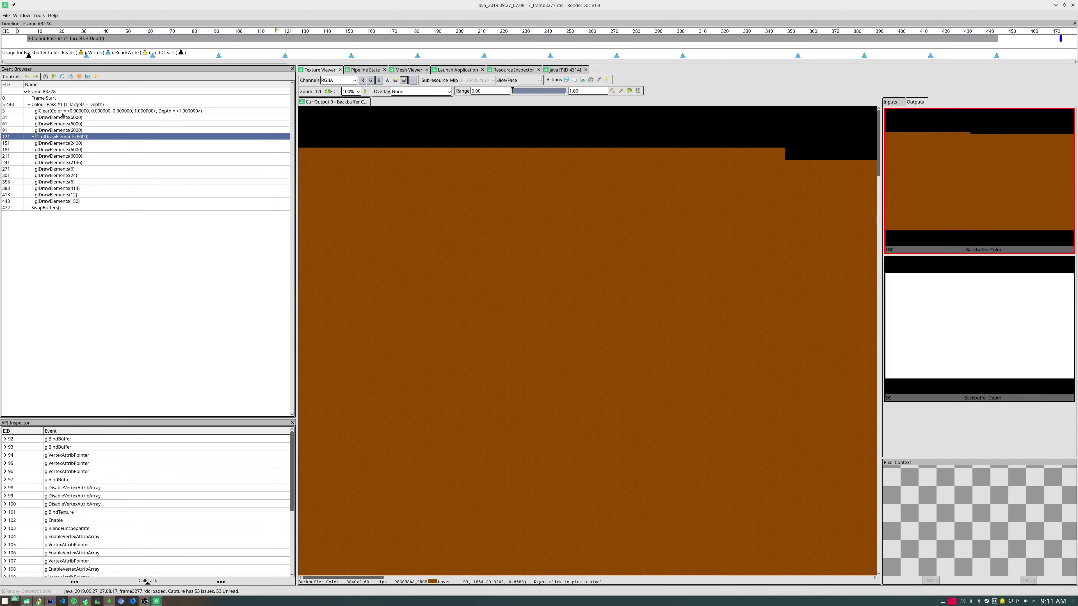
pyautogui.press('Up')
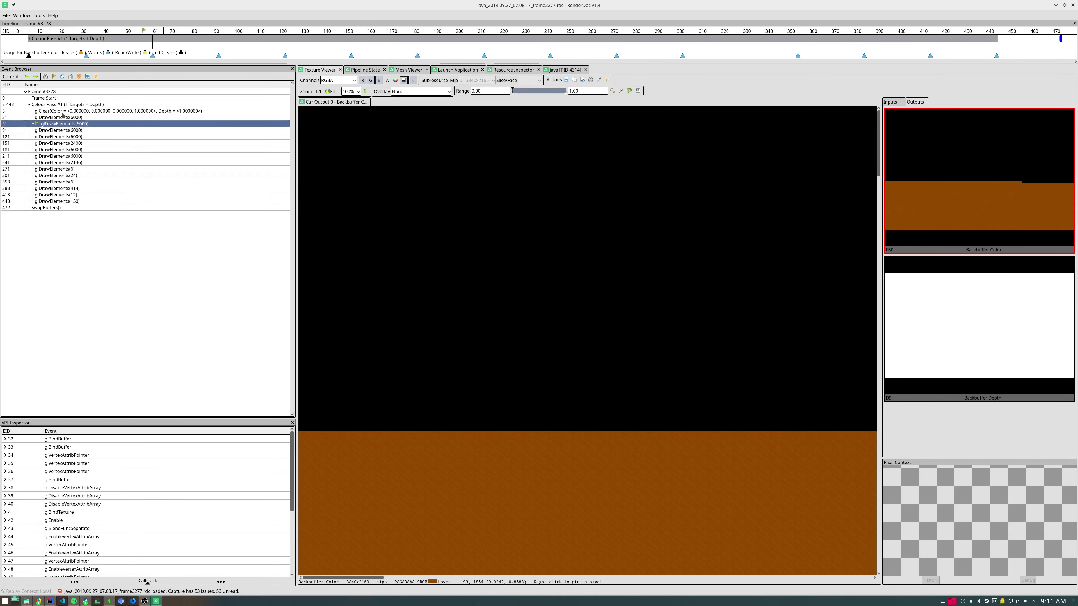
pyautogui.press('Up')
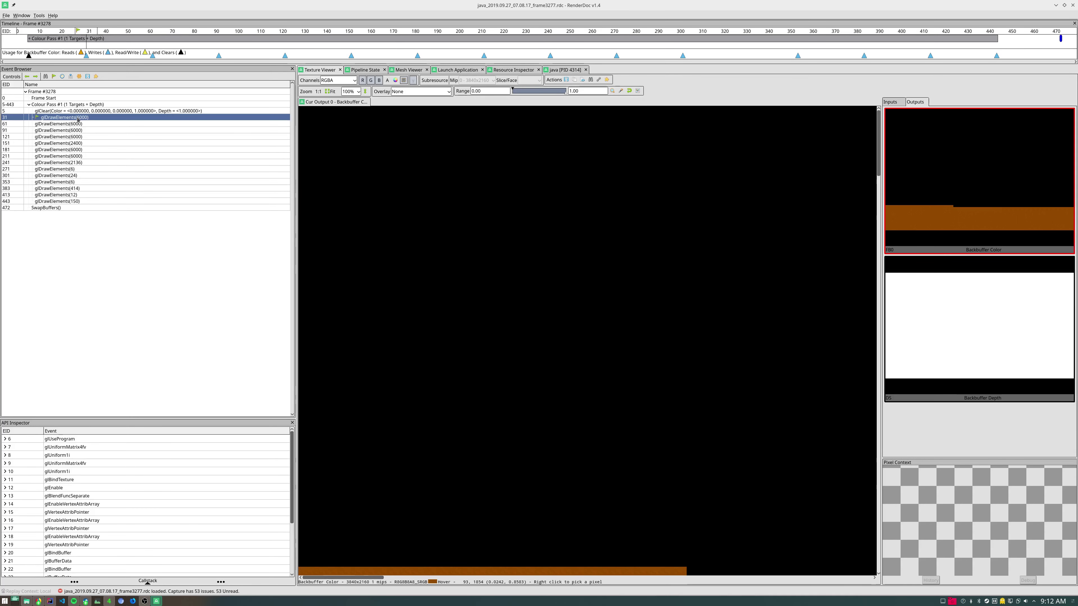
# Step: Go back and forth through the draw calls from EID 61 to EID 151 to examine how the ground layer is drawn
pyautogui.click(79, 125)
pyautogui.press('Down')
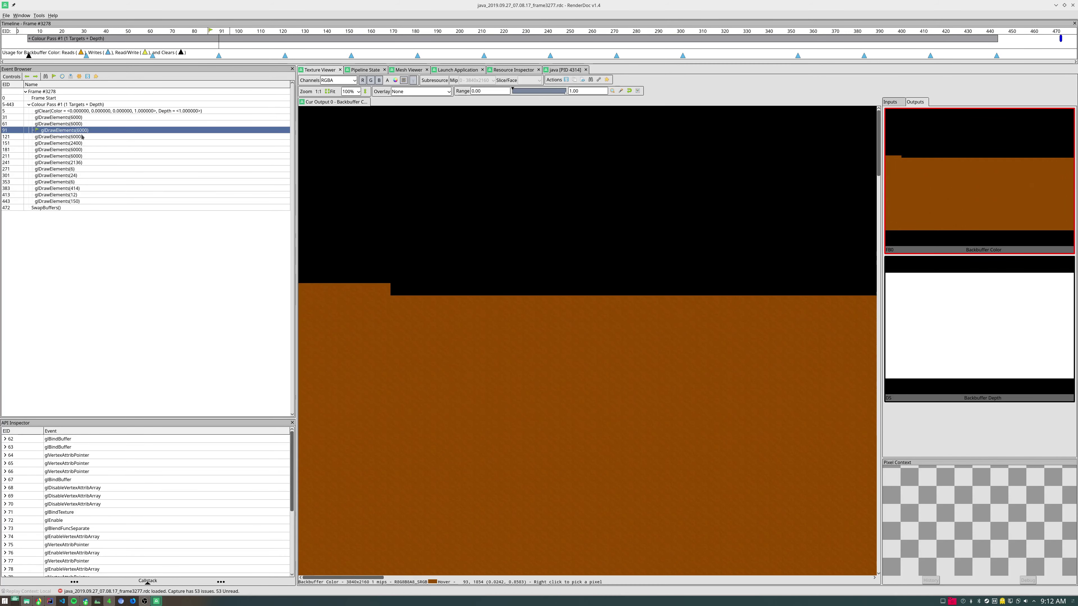
pyautogui.press('Down')
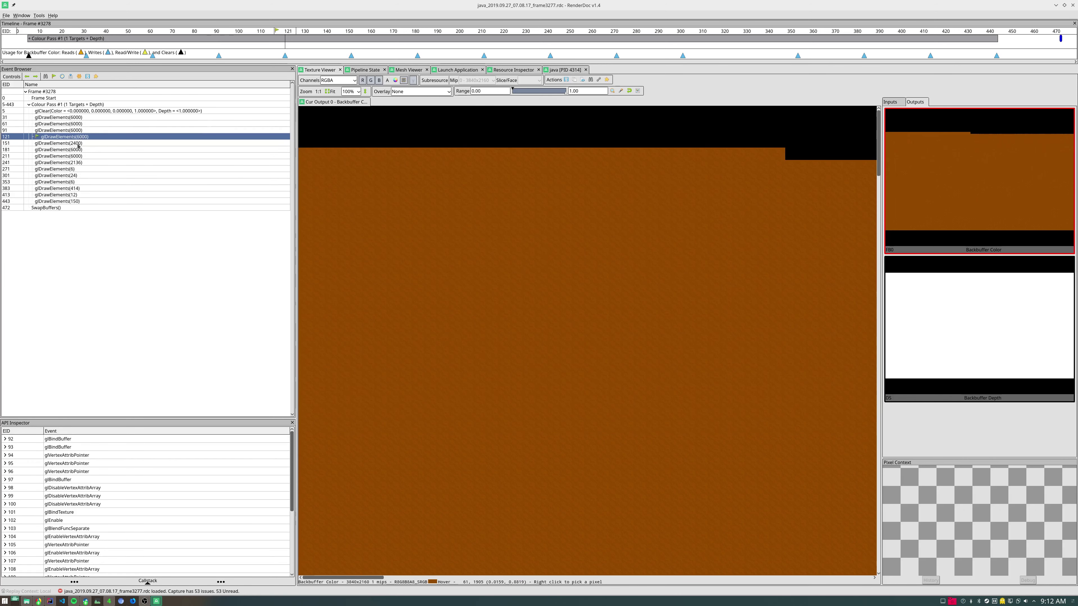
pyautogui.press('Down')
pyautogui.press('Up')
pyautogui.press('Up')
pyautogui.press('Up')
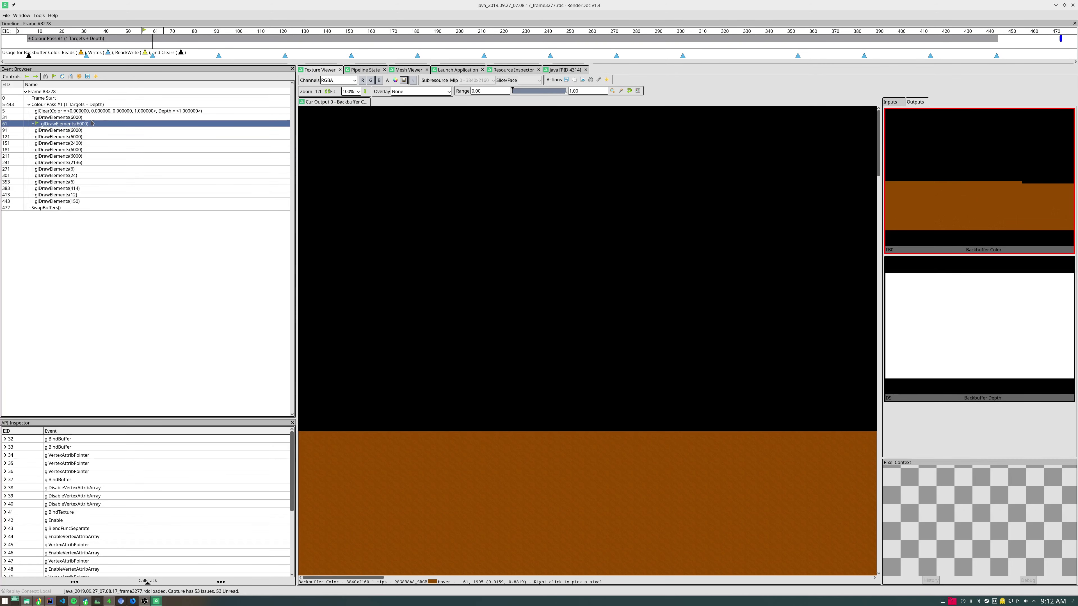
pyautogui.press('Up')
pyautogui.press('Down')
pyautogui.click(84, 132)
pyautogui.click(89, 138)
pyautogui.click(86, 145)
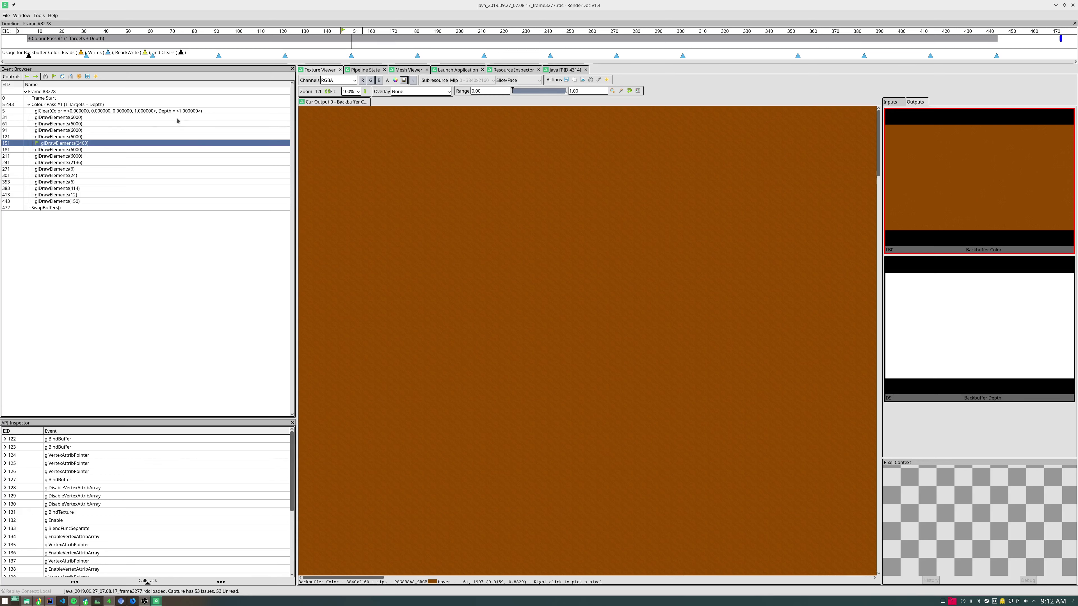
# Step: Compare the colour output of the glDrawElements calls at EID 181 and EID 211, ending on EID 211
pyautogui.click(68, 151)
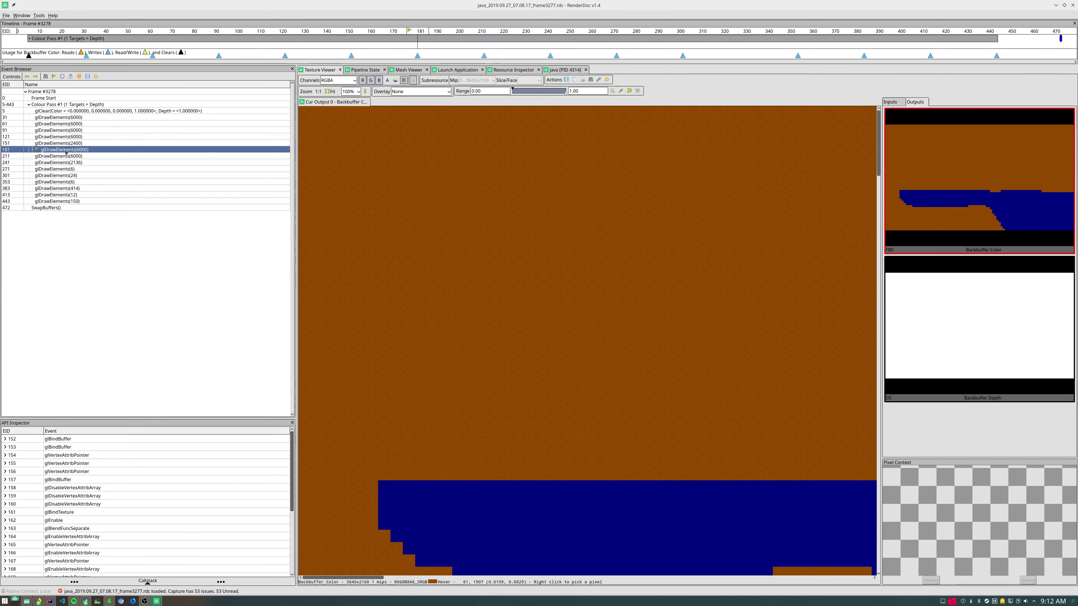
pyautogui.click(64, 156)
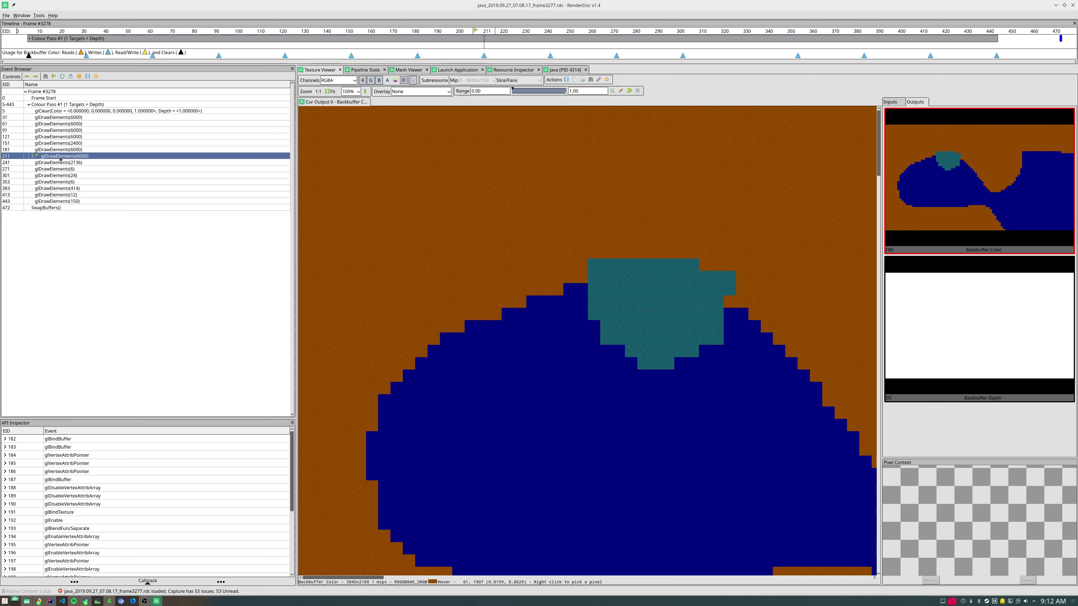
pyautogui.click(65, 151)
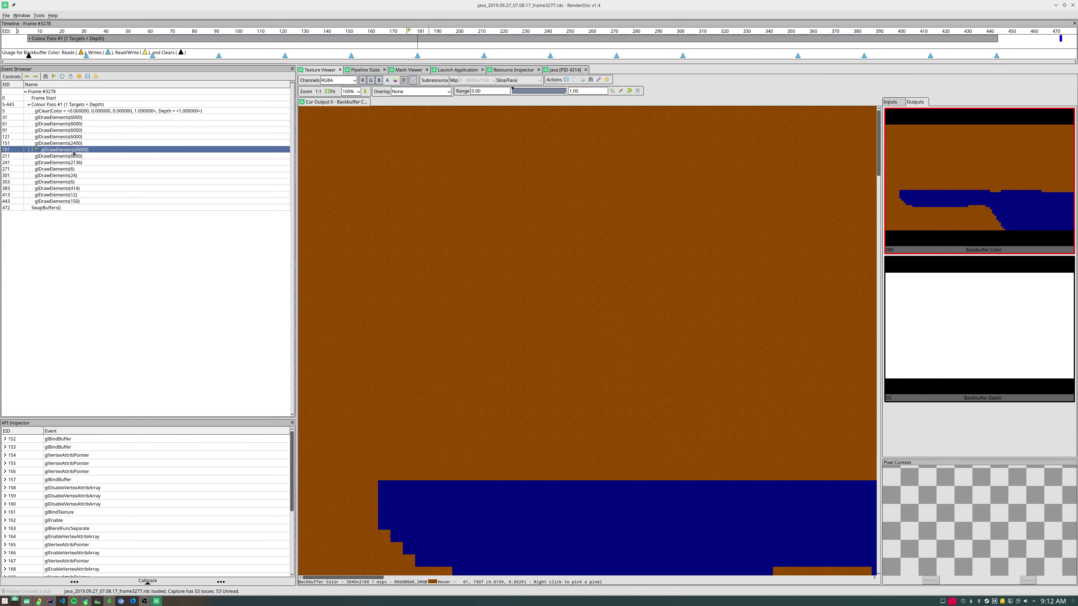
pyautogui.click(74, 155)
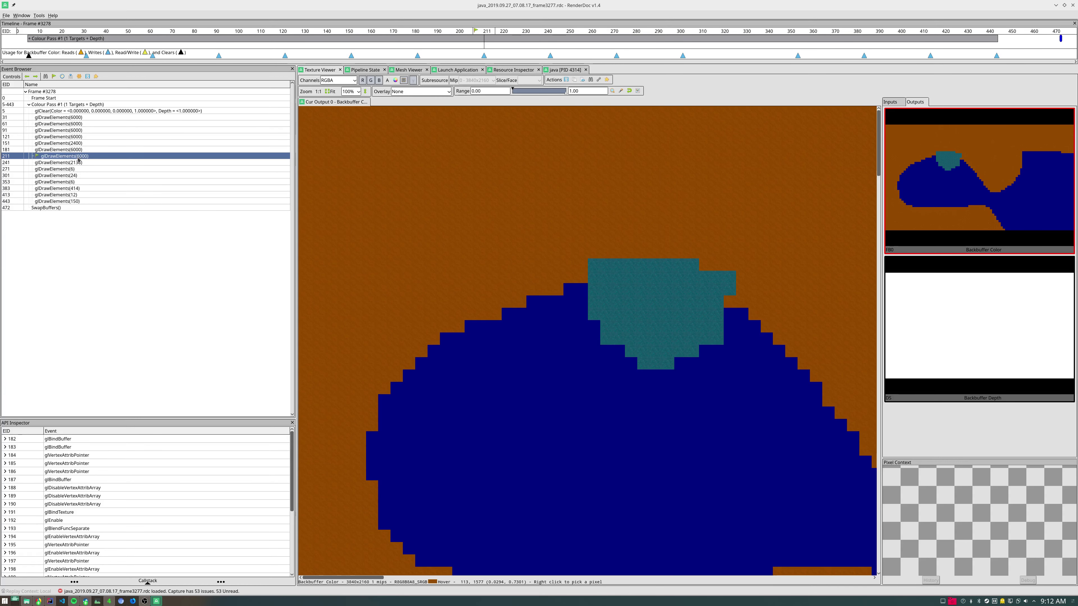
# Step: Open the u_texture input and the Backbuffer Color output of the EID 211 draw call in separate tabs for comparison
pyautogui.click(896, 103)
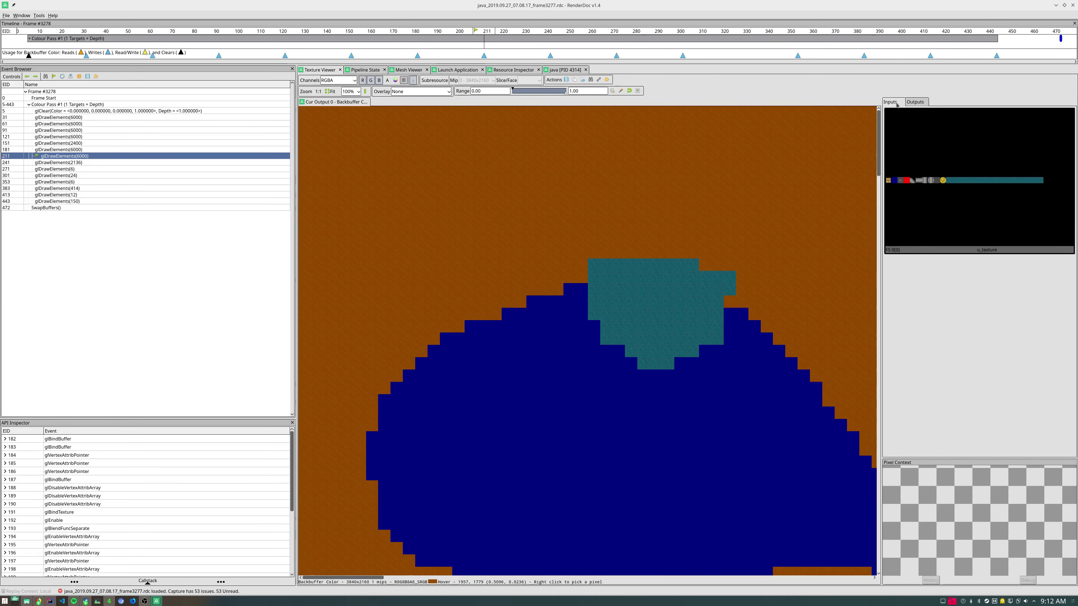
pyautogui.doubleClick(960, 183)
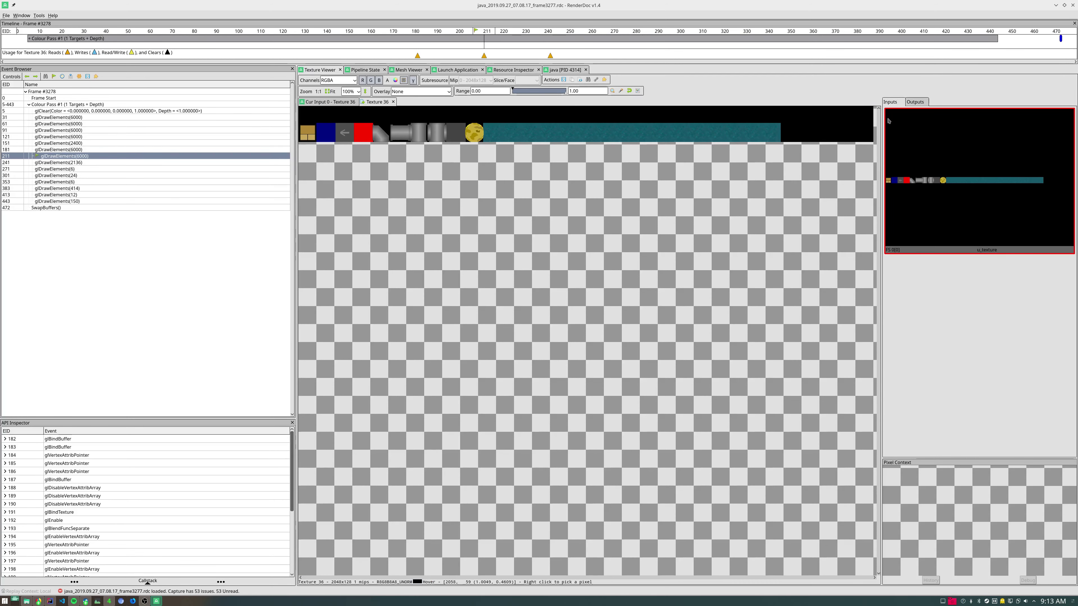
pyautogui.click(913, 102)
pyautogui.click(899, 103)
pyautogui.click(80, 161)
pyautogui.click(80, 156)
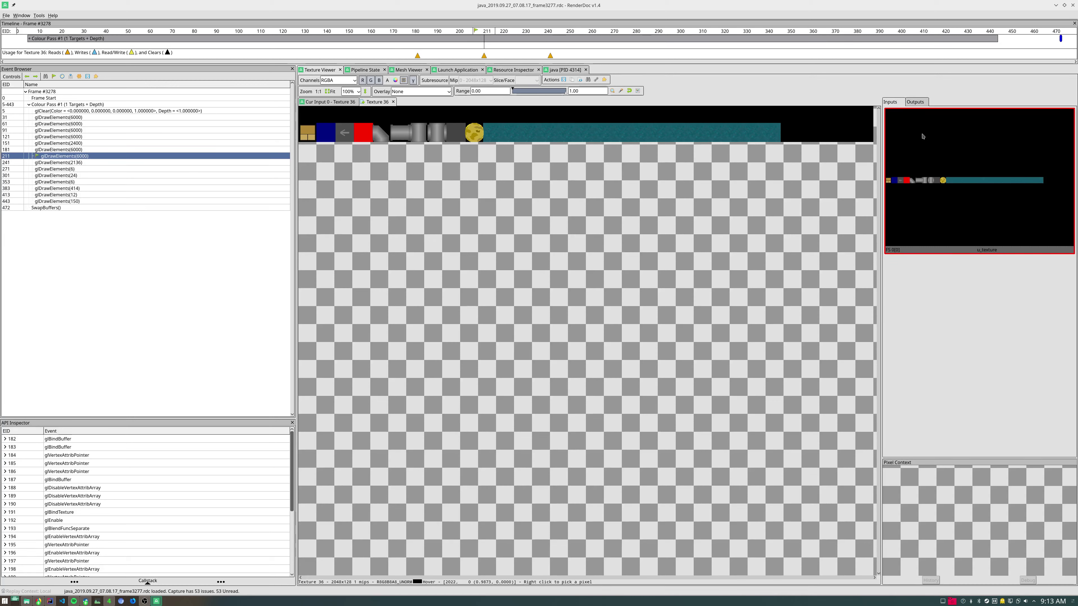
pyautogui.click(927, 172)
pyautogui.click(915, 102)
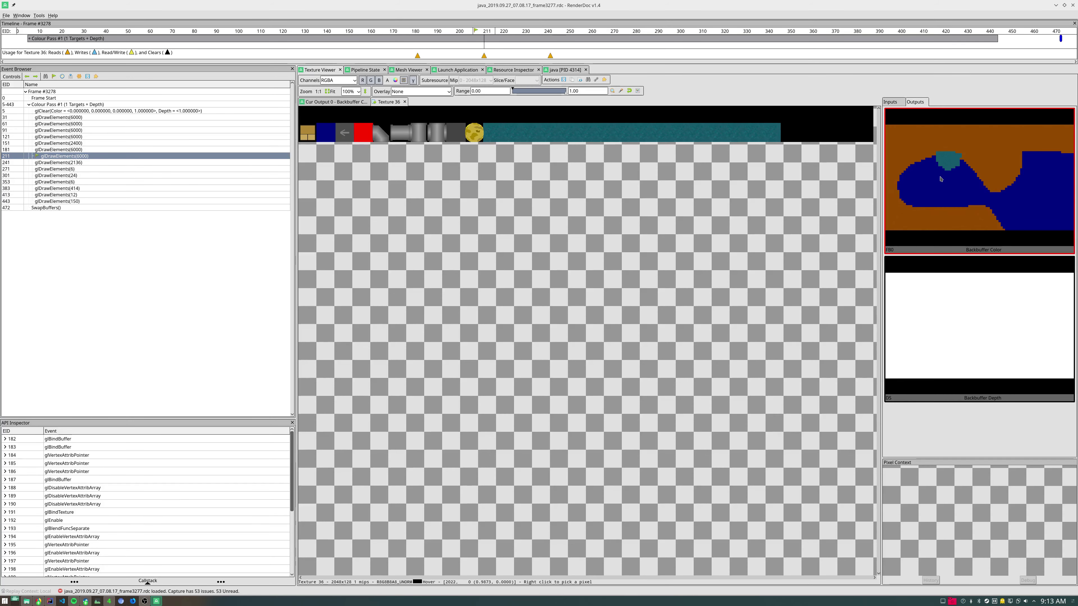
pyautogui.doubleClick(976, 178)
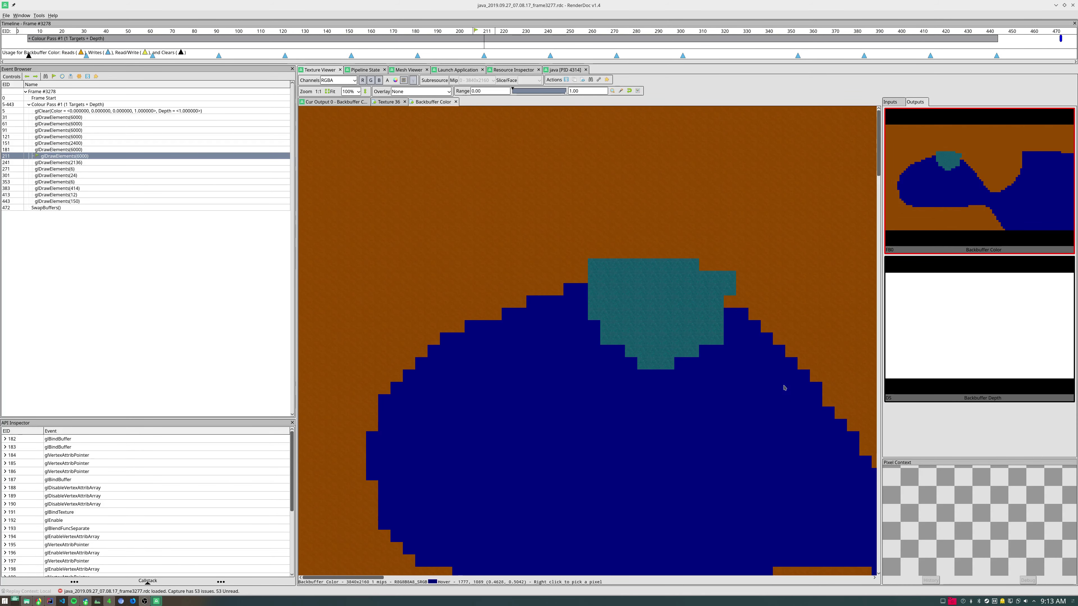
# Step: View the colour output of the draw calls at EID 211, 241 and 271, and show the input texture of EID 271
pyautogui.click(125, 157)
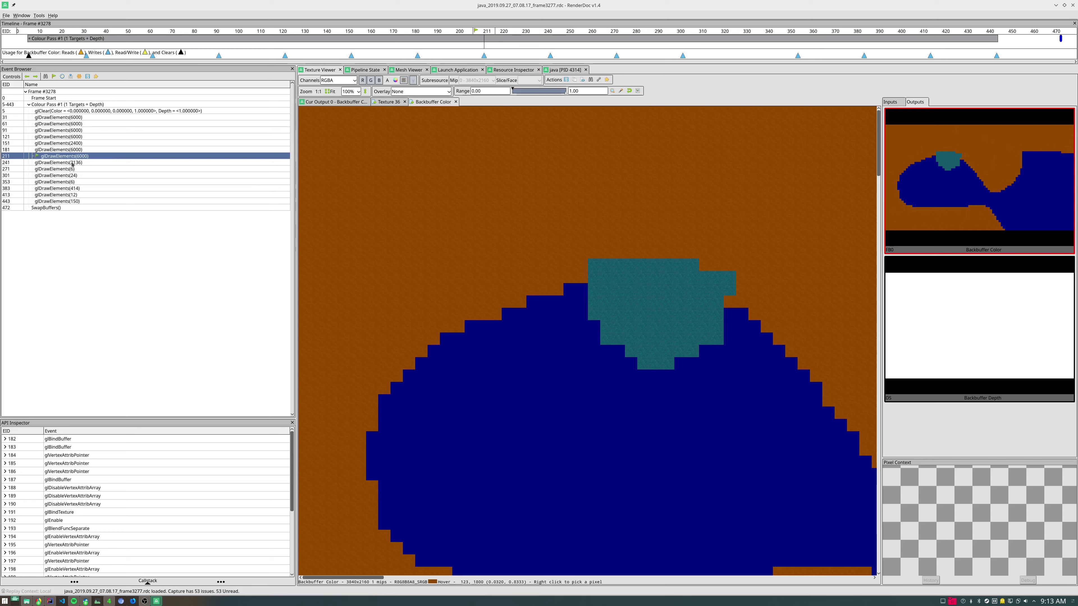
pyautogui.click(72, 163)
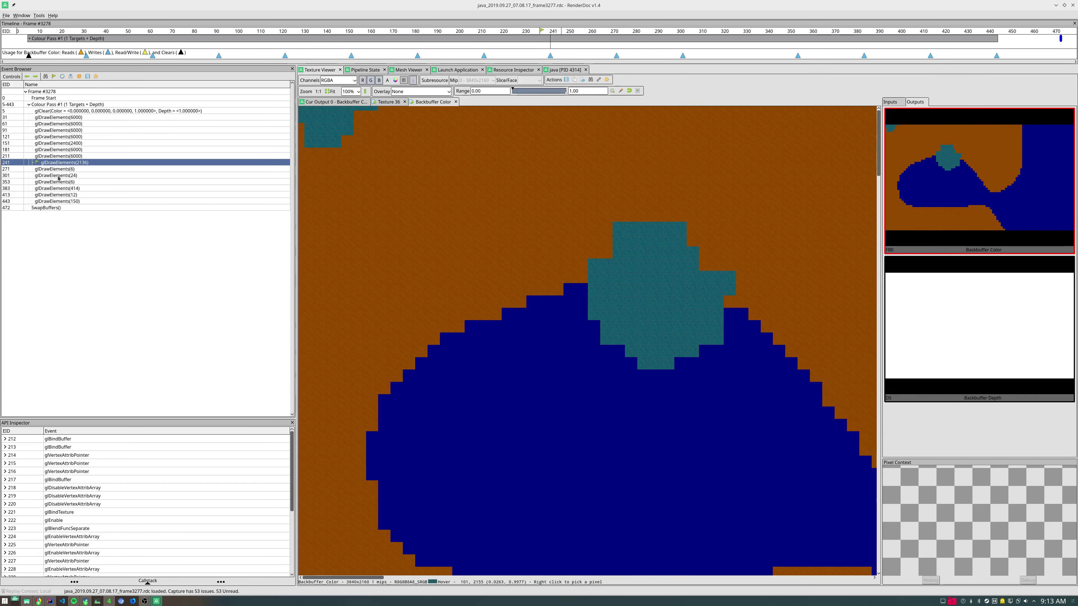
pyautogui.click(65, 169)
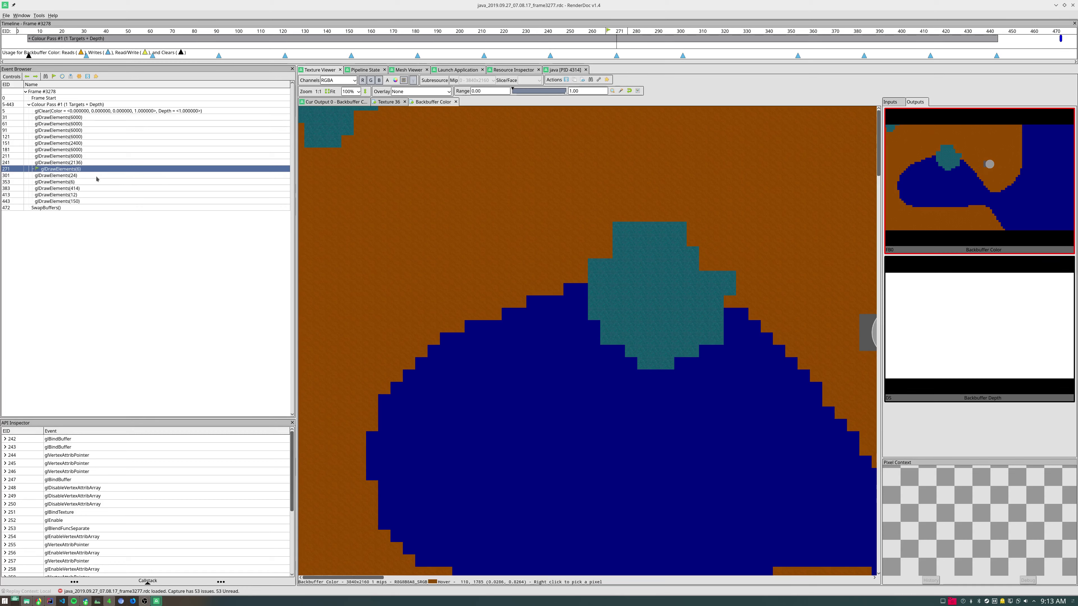
pyautogui.click(890, 102)
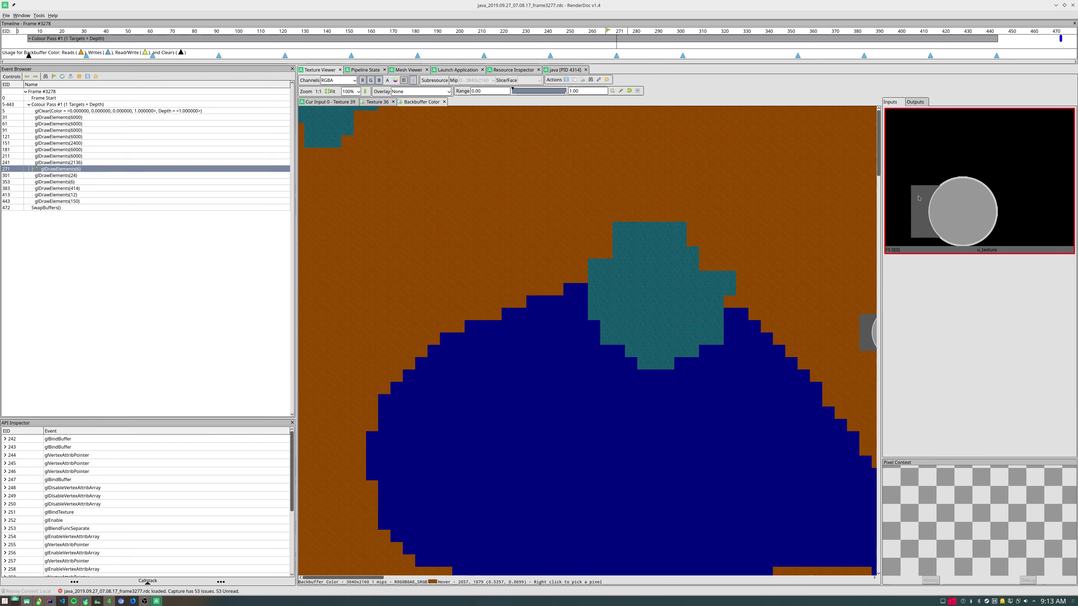
# Step: Inspect the EID 271 draw call's mesh, checking vertex input rows 1, 3 and 0 and the first VS output row
pyautogui.click(917, 102)
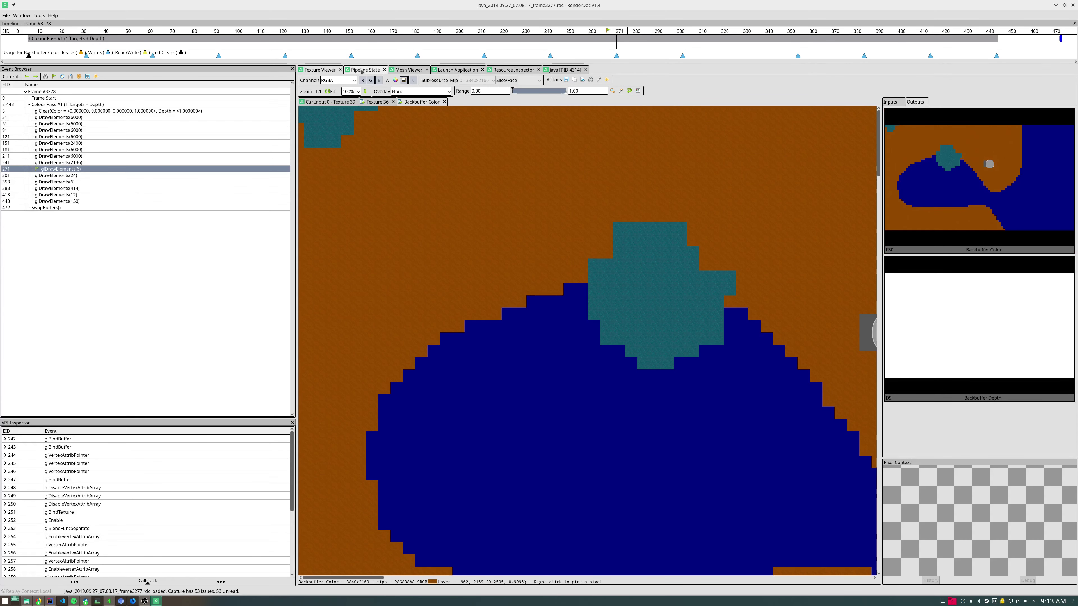
pyautogui.click(408, 70)
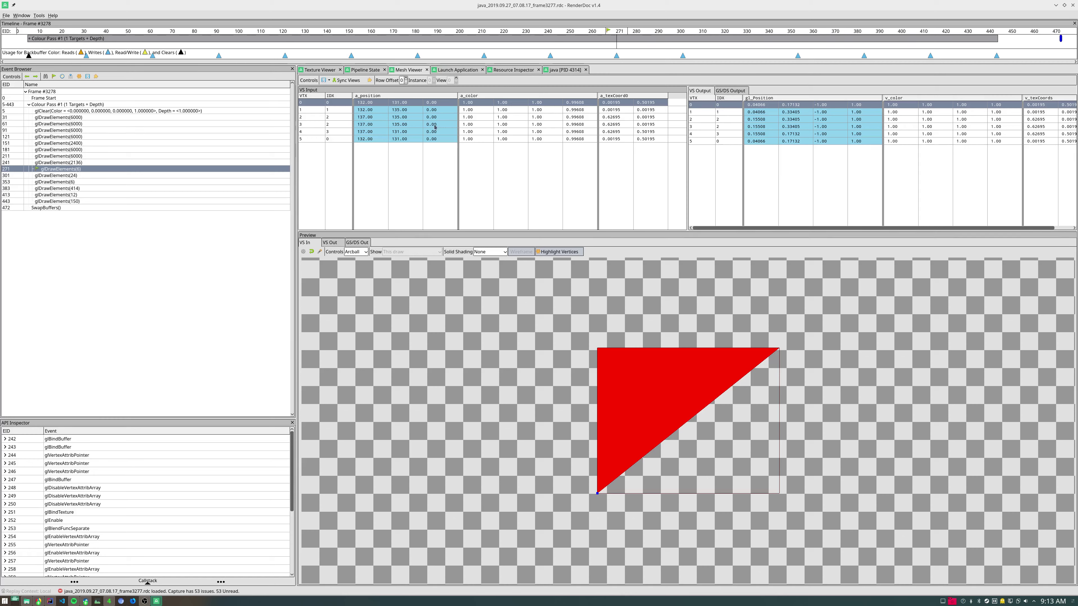
pyautogui.click(368, 110)
pyautogui.click(371, 125)
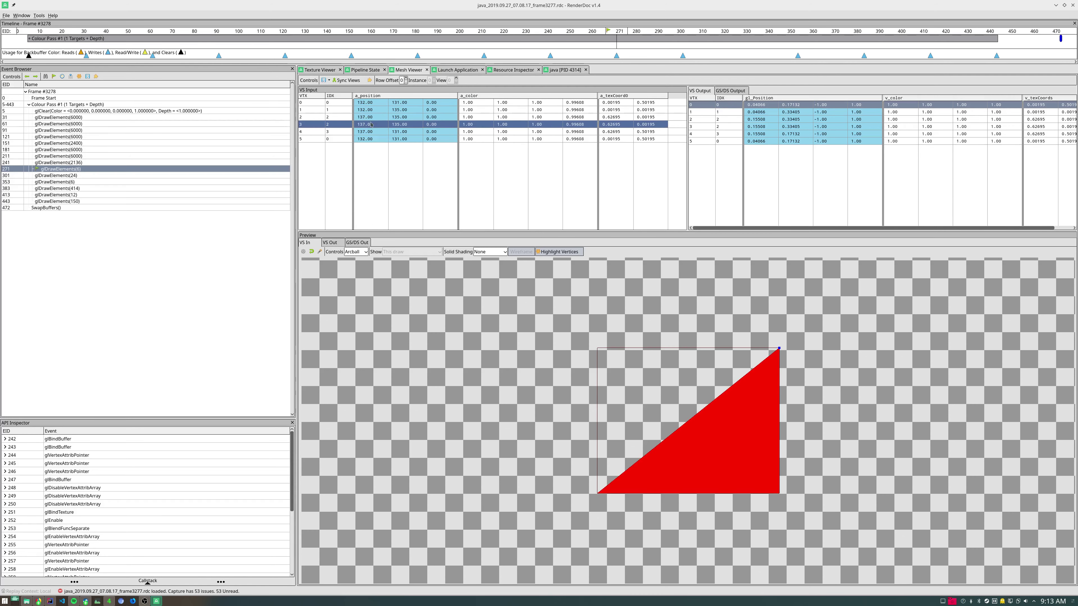
pyautogui.click(532, 104)
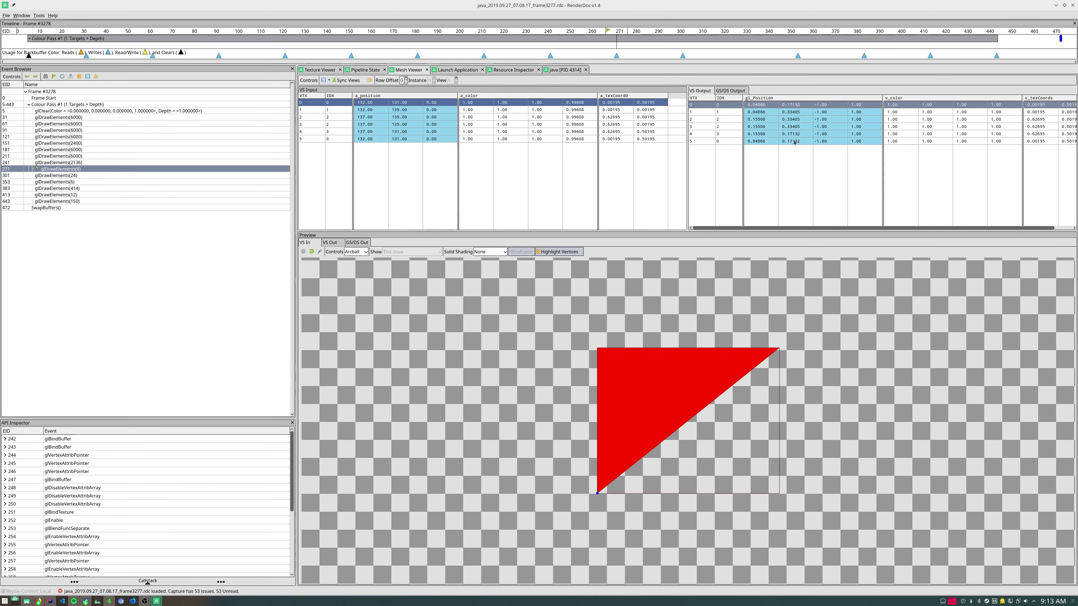
pyautogui.click(800, 106)
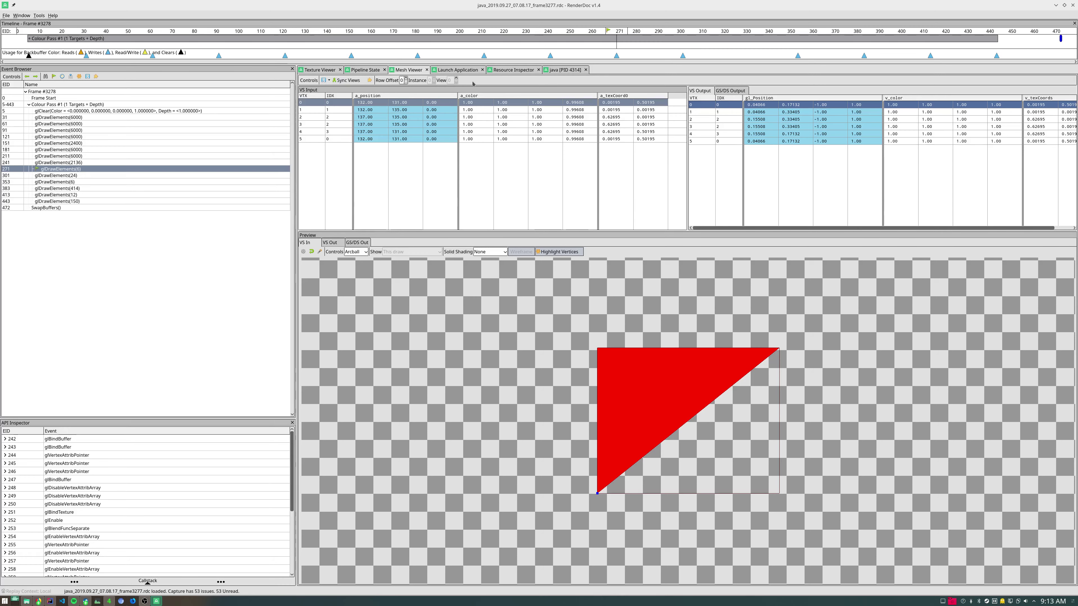
pyautogui.click(458, 69)
pyautogui.click(398, 69)
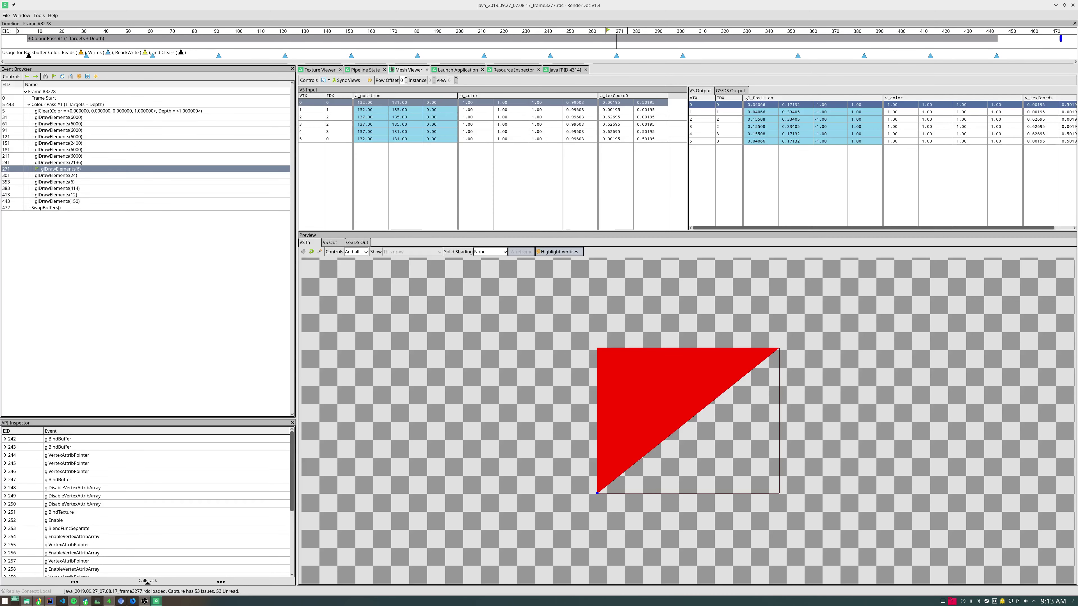
# Step: View the colour output of the draw calls at EID 301 and EID 353 with more of the frame in view
pyautogui.click(330, 70)
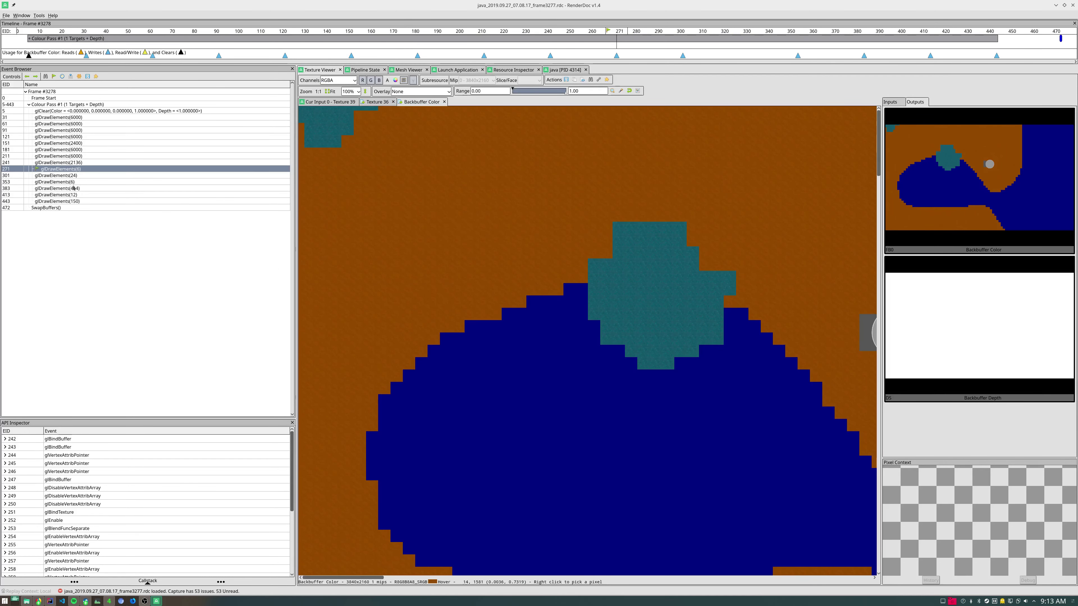
pyautogui.press('Down')
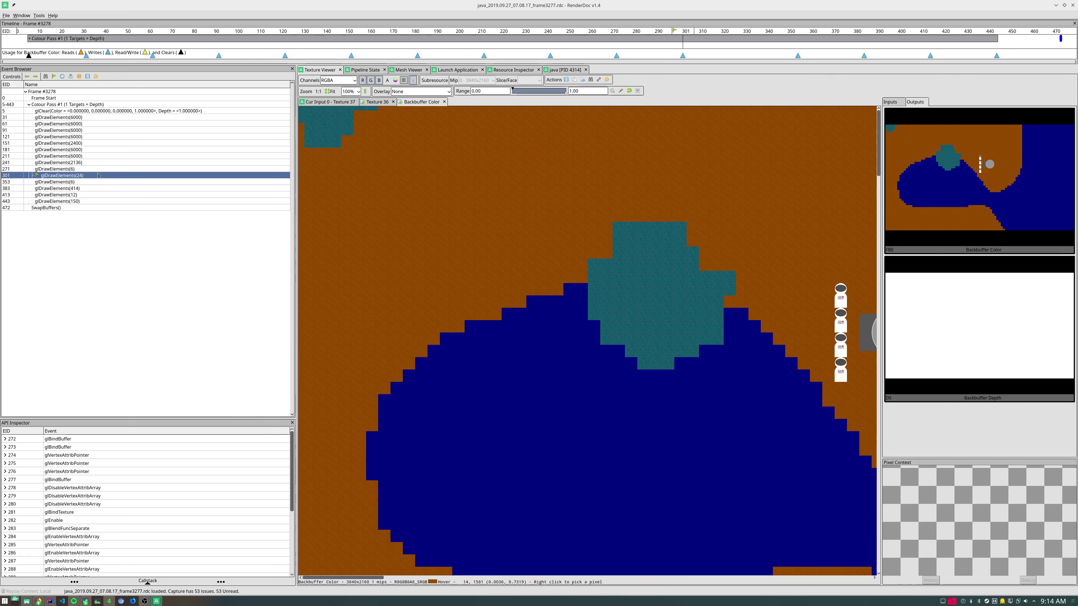
pyautogui.click(56, 183)
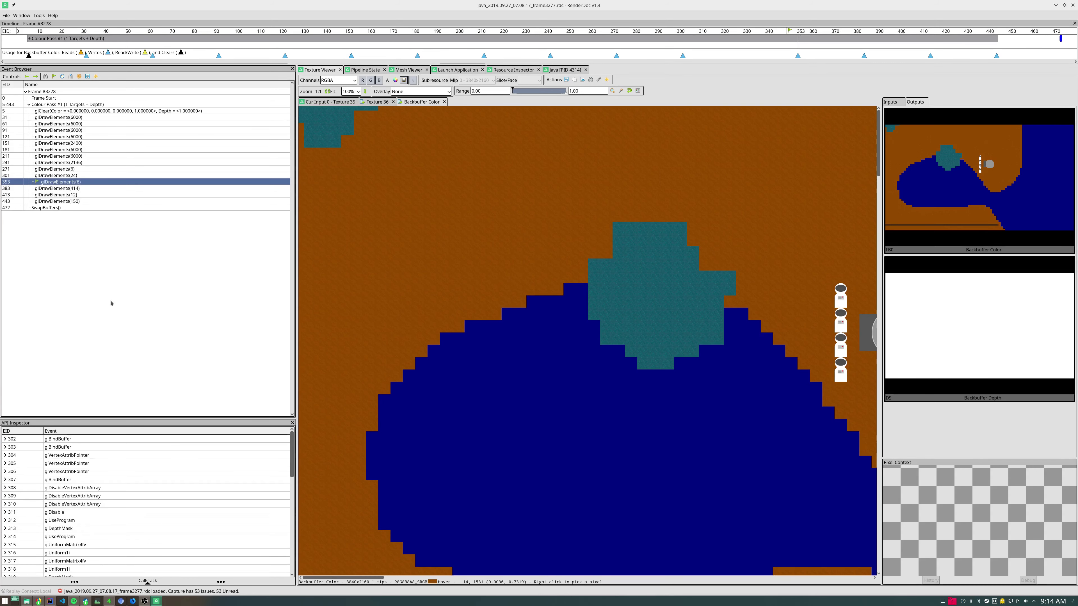
pyautogui.scroll(-4, 381, 552)
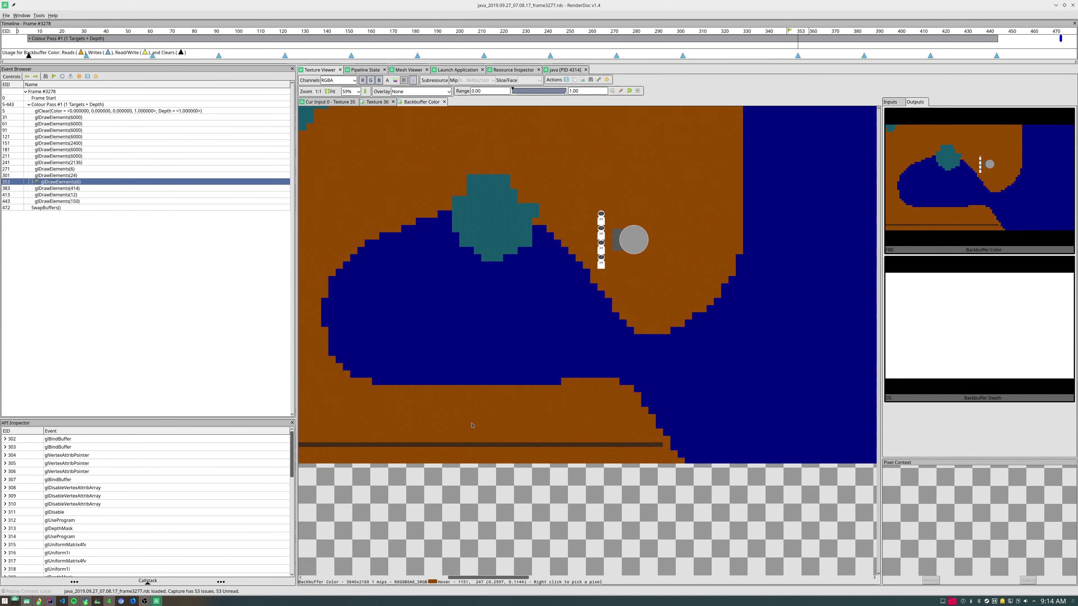
# Step: View the colour output of the draw calls at EID 383, EID 413 and EID 443, including the text overlays
pyautogui.click(75, 188)
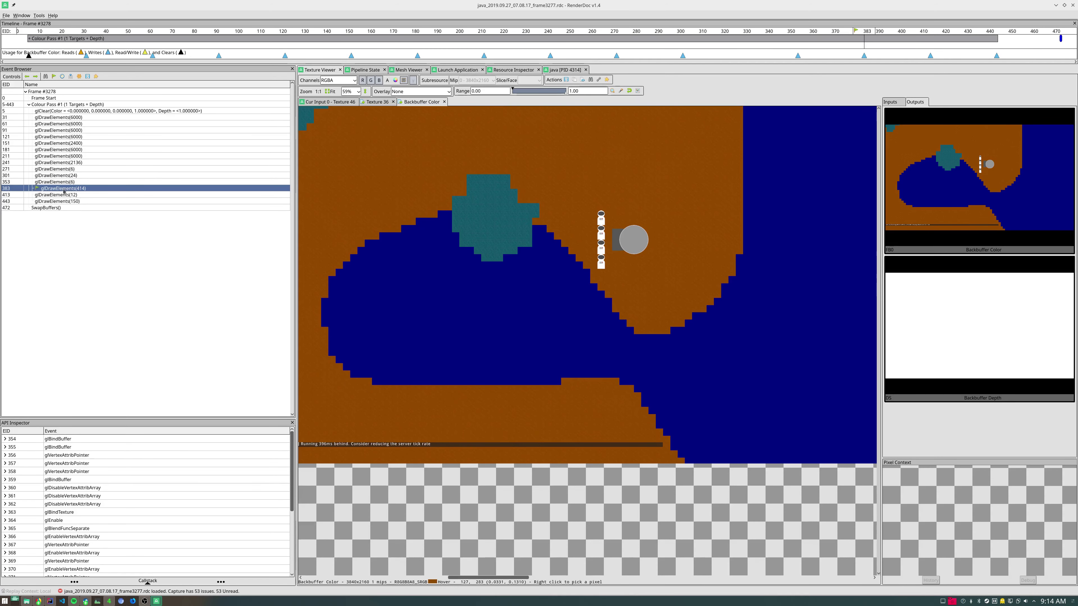
pyautogui.click(494, 575)
pyautogui.click(64, 197)
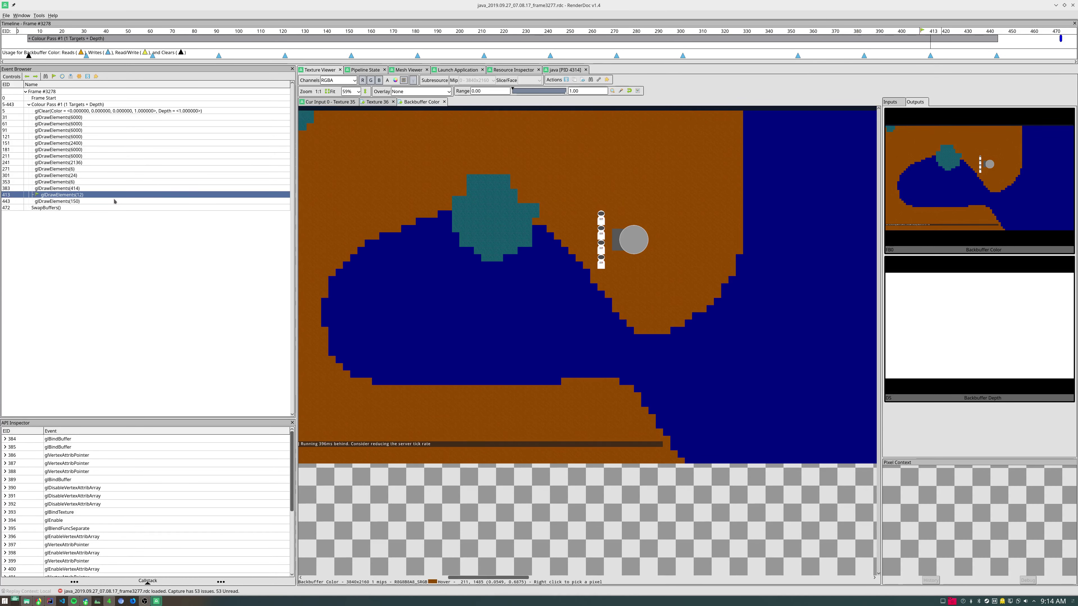
pyautogui.click(71, 201)
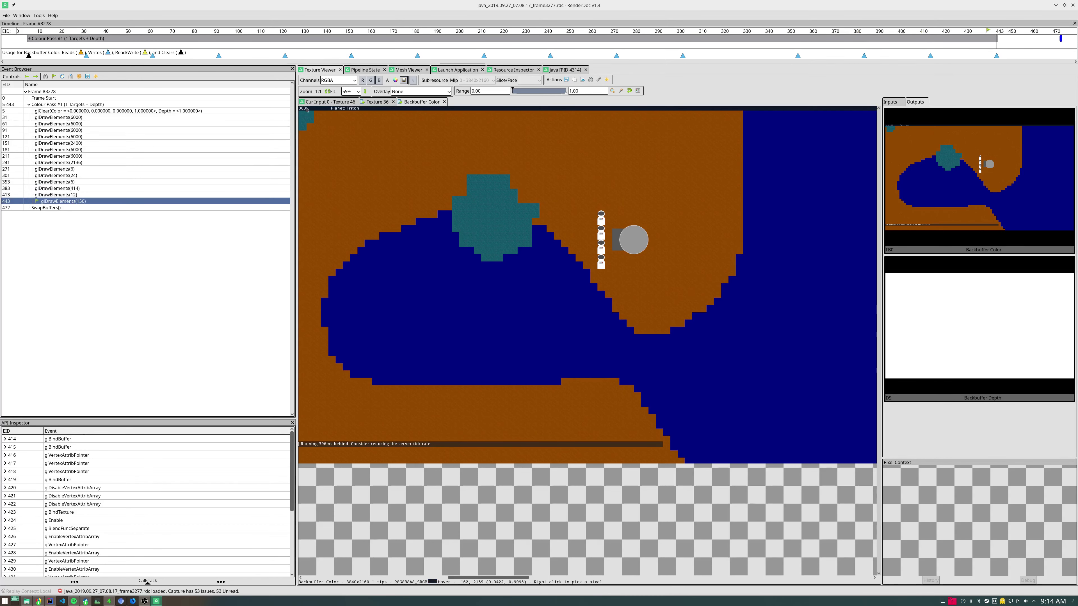
pyautogui.click(339, 577)
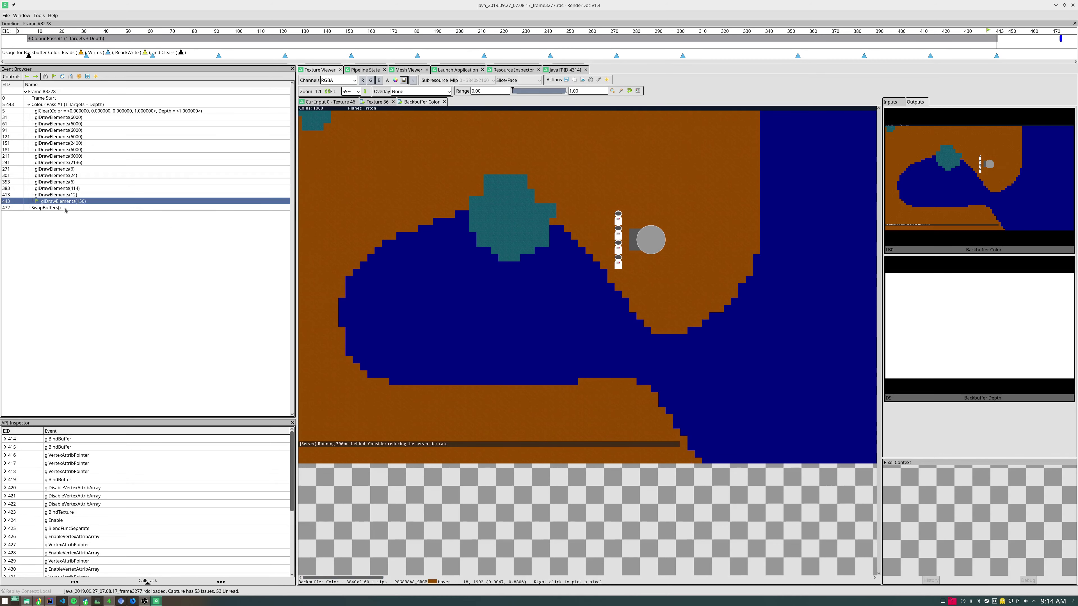
# Step: Examine the SwapBuffers() event's input and output textures and the vertex shader stage of its pipeline state
pyautogui.click(50, 208)
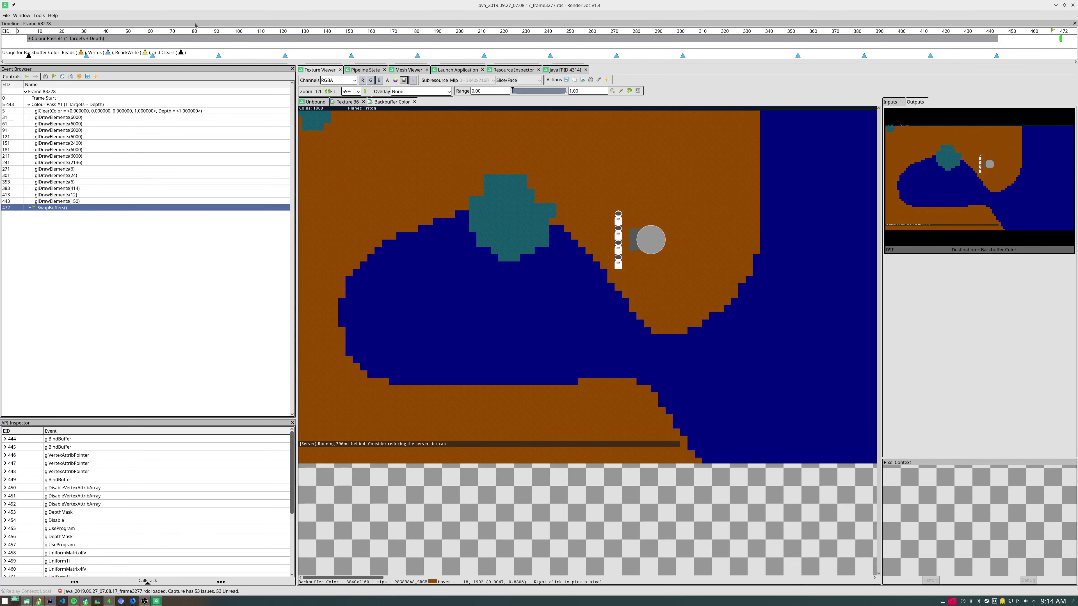
pyautogui.click(407, 70)
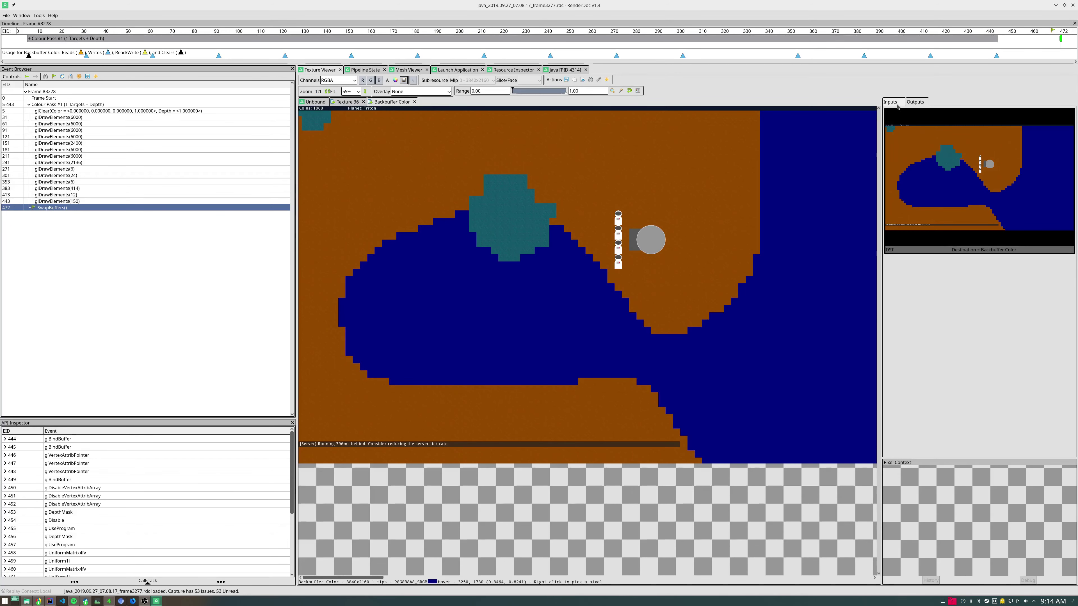
pyautogui.click(890, 102)
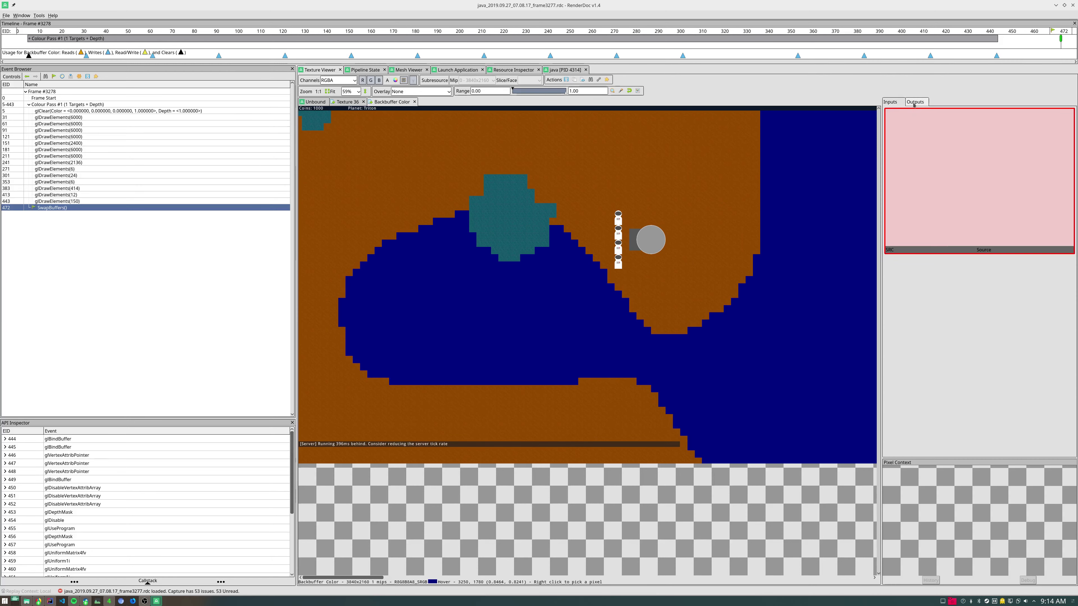
pyautogui.click(914, 103)
pyautogui.click(362, 70)
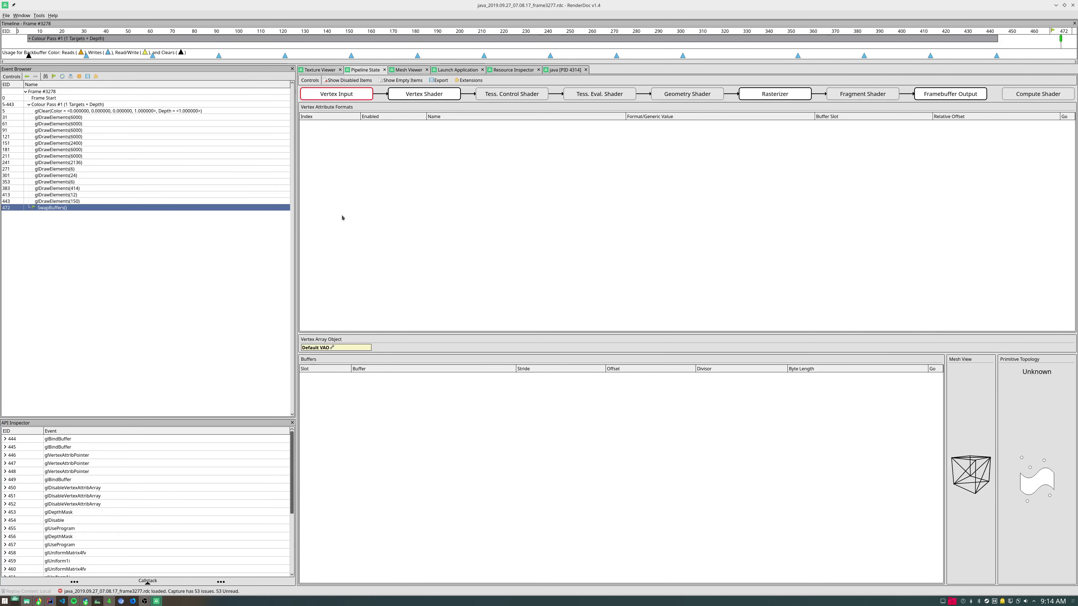
pyautogui.click(423, 94)
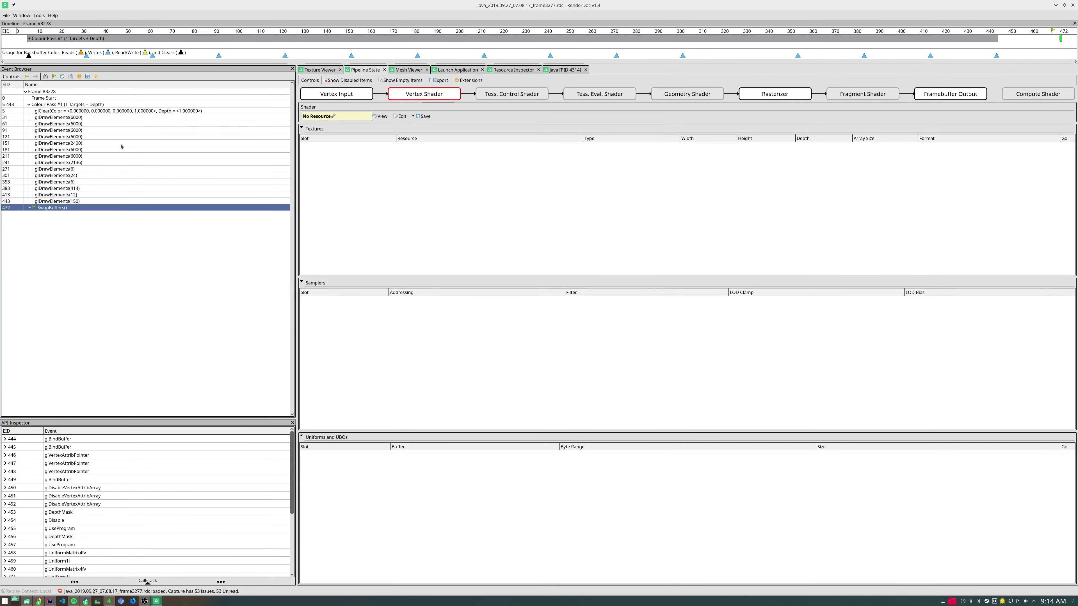
# Step: Review the EID 241 draw call's vertex input, vertex shader, rasterizer, fragment shader and framebuffer output stages
pyautogui.click(121, 162)
pyautogui.click(336, 94)
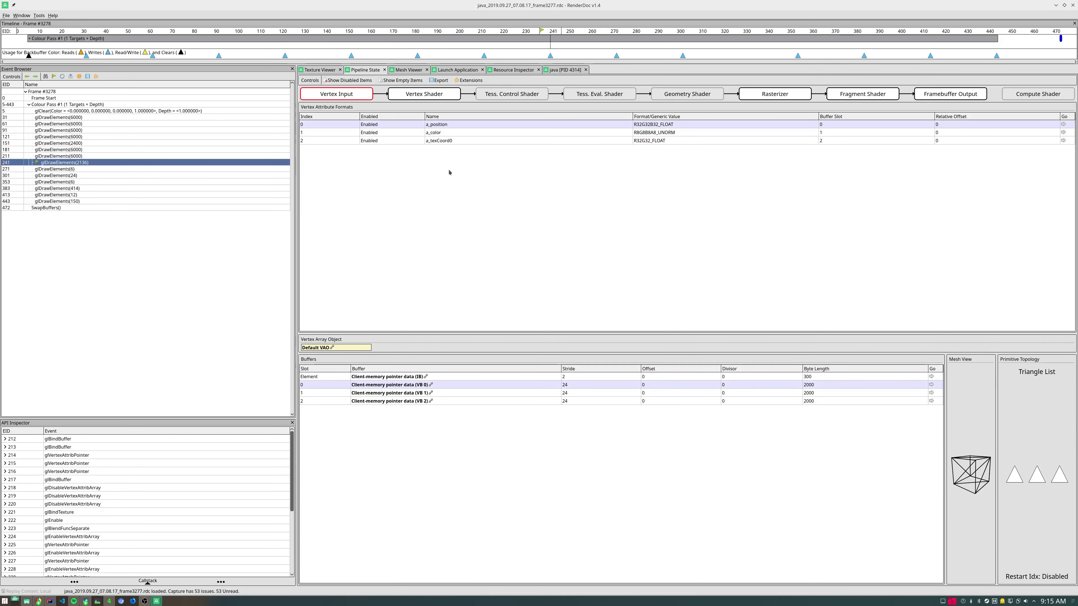
pyautogui.click(438, 96)
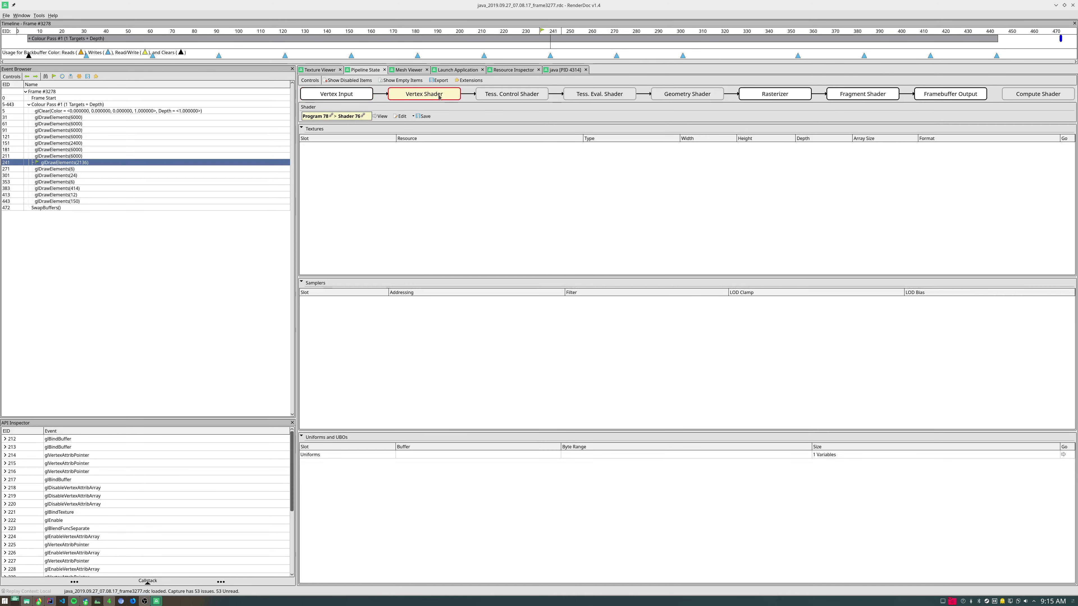
pyautogui.click(783, 97)
pyautogui.click(867, 97)
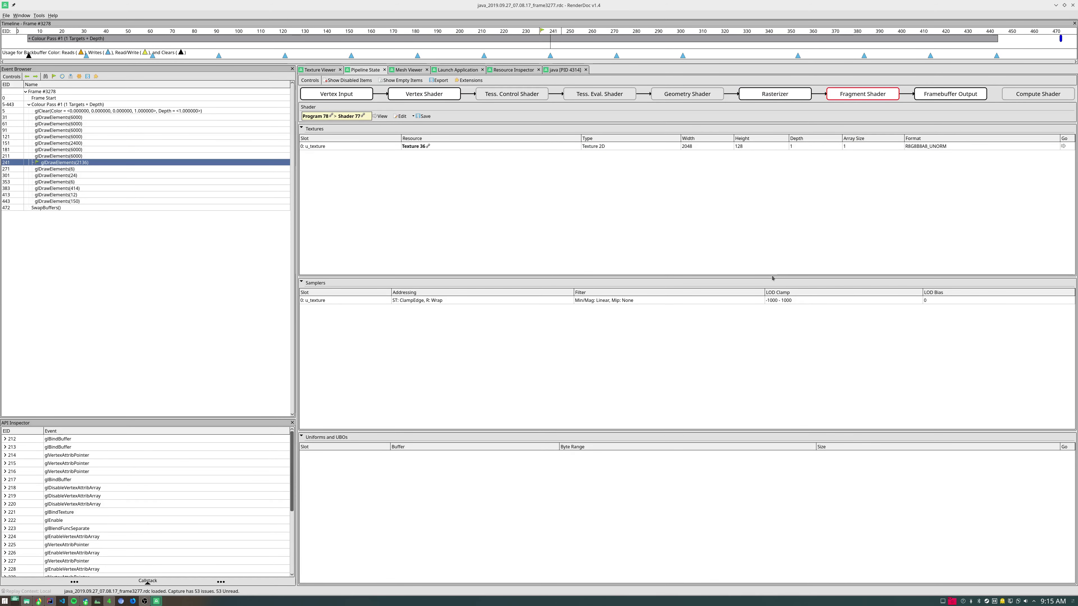
pyautogui.click(950, 95)
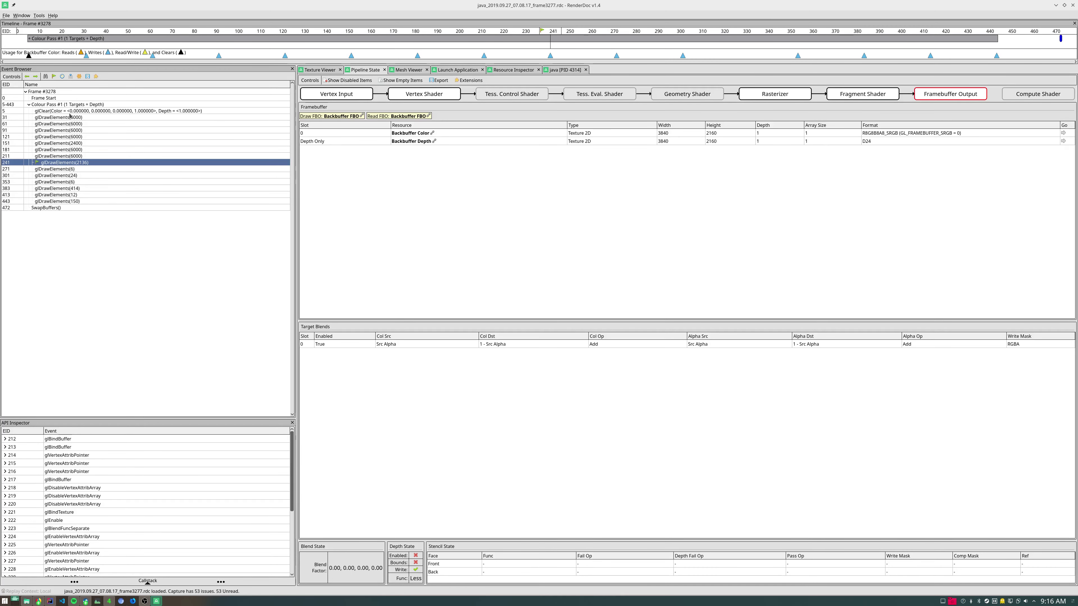
# Step: View the colour output of EID 31 and go through the draw calls from EID 61 to EID 151 twice
pyautogui.click(77, 118)
pyautogui.click(319, 69)
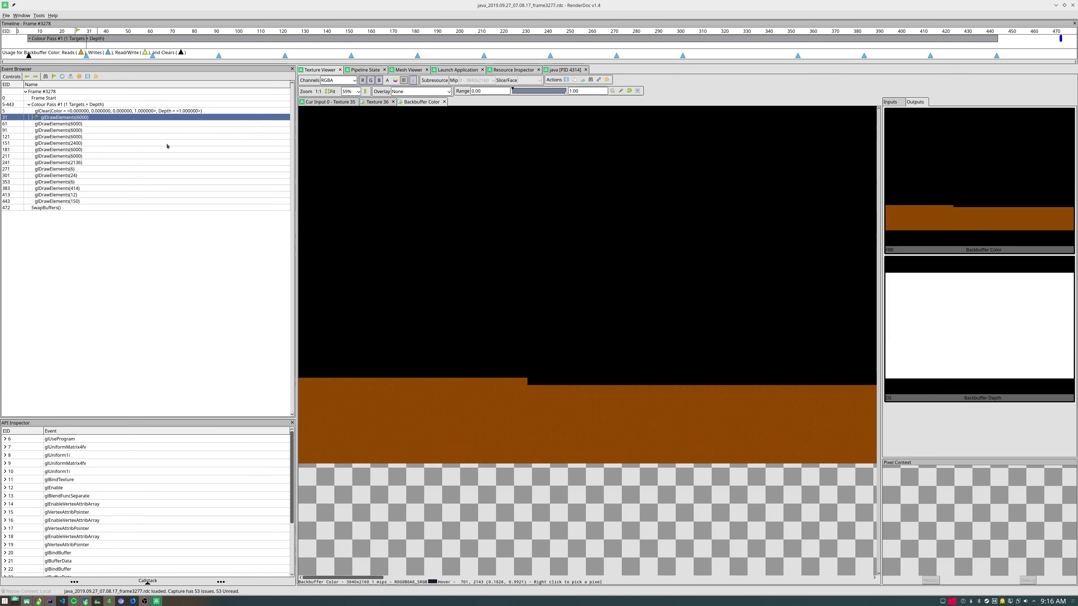
pyautogui.click(59, 124)
pyautogui.press('Down')
pyautogui.press('Down')
pyautogui.press('Down')
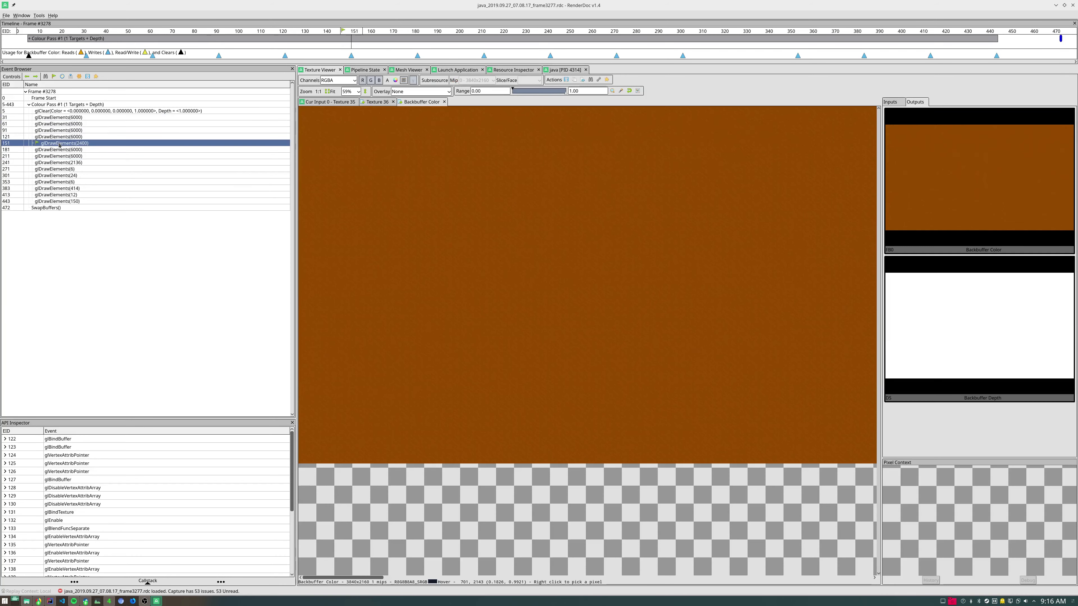
pyautogui.click(70, 123)
pyautogui.press('Down')
pyautogui.press('Down')
pyautogui.press('Down')
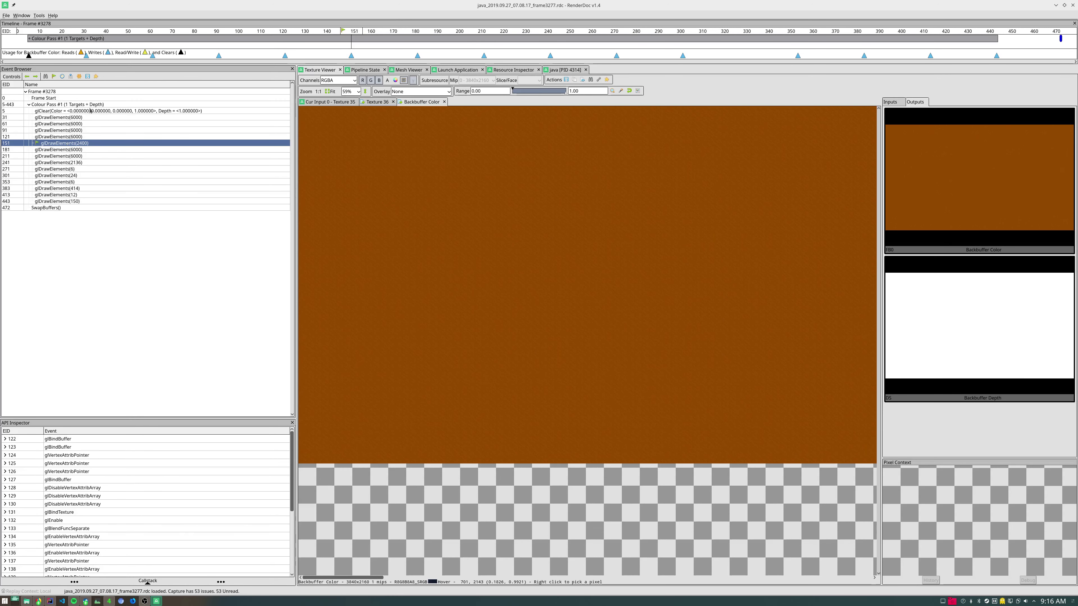
# Step: Compare the colour output of the first two draw calls, EID 31 and EID 61, ending on EID 61
pyautogui.click(77, 117)
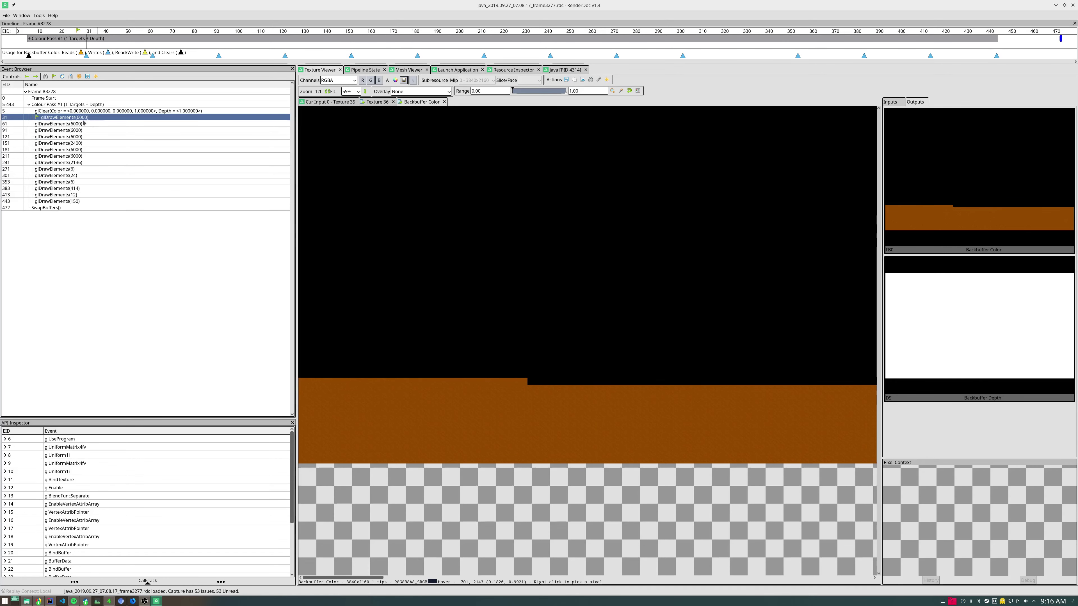
pyautogui.click(82, 123)
pyautogui.press('Up')
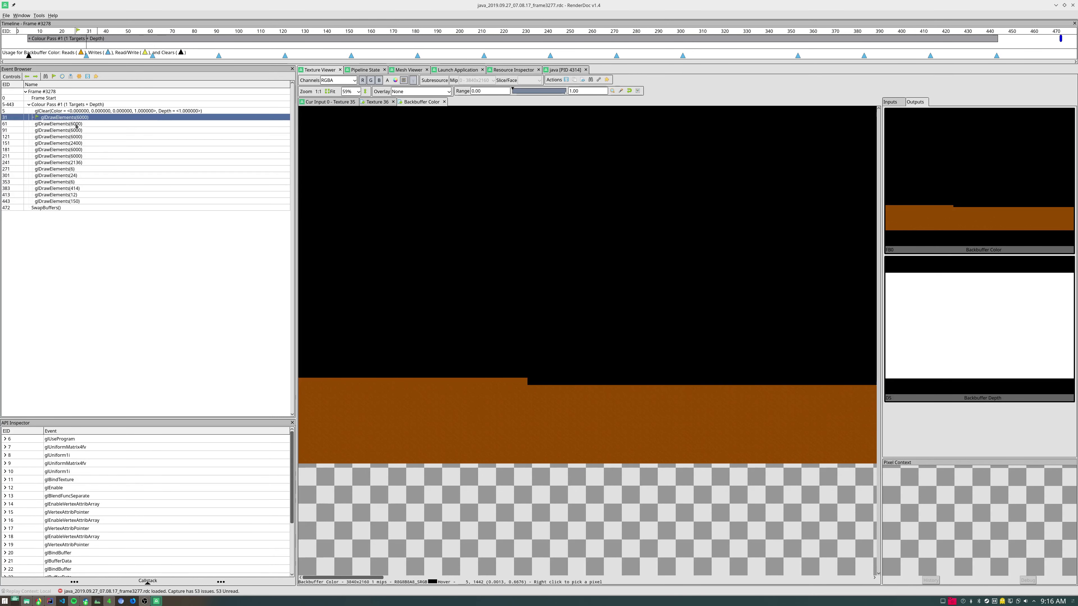
pyautogui.press('Down')
pyautogui.press('Down')
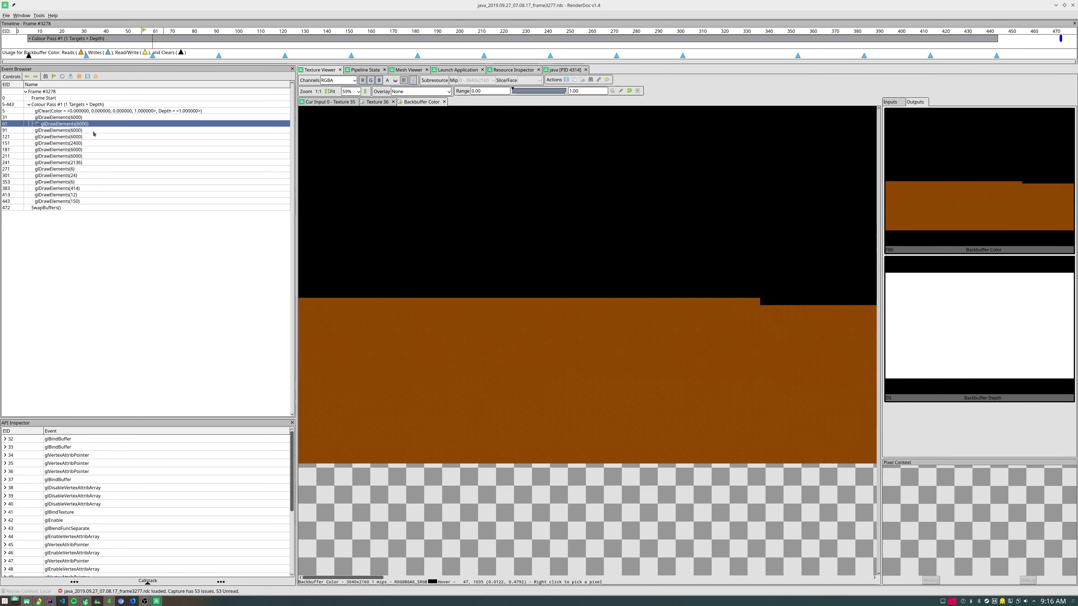
# Step: Go back and forth through the draw calls between EID 151 and EID 271, ending on EID 211
pyautogui.click(87, 145)
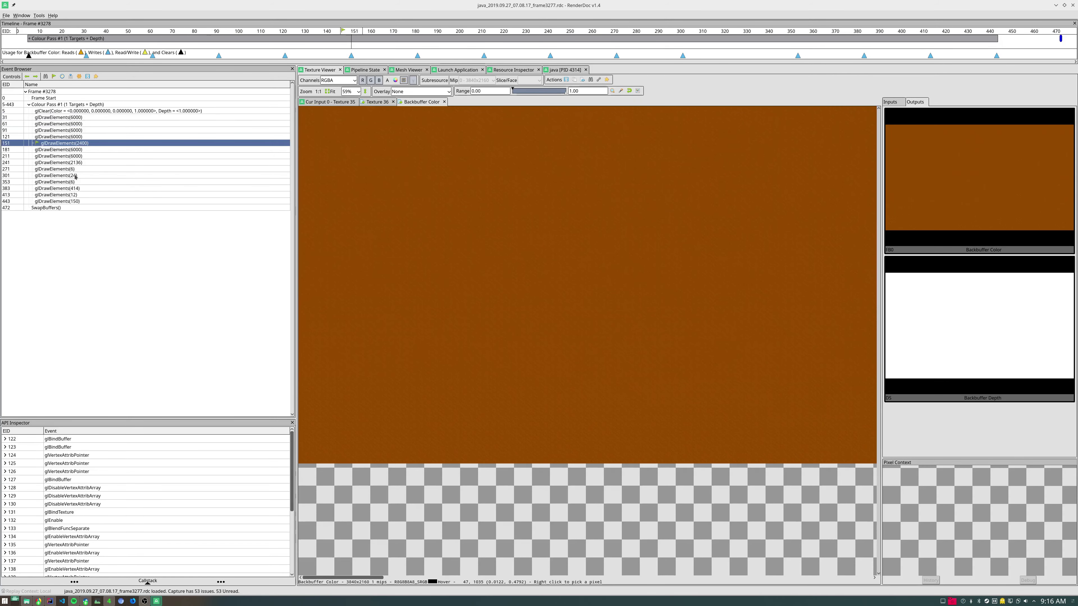
pyautogui.press('Down')
pyautogui.press('Down')
pyautogui.press('Down')
pyautogui.press('Down')
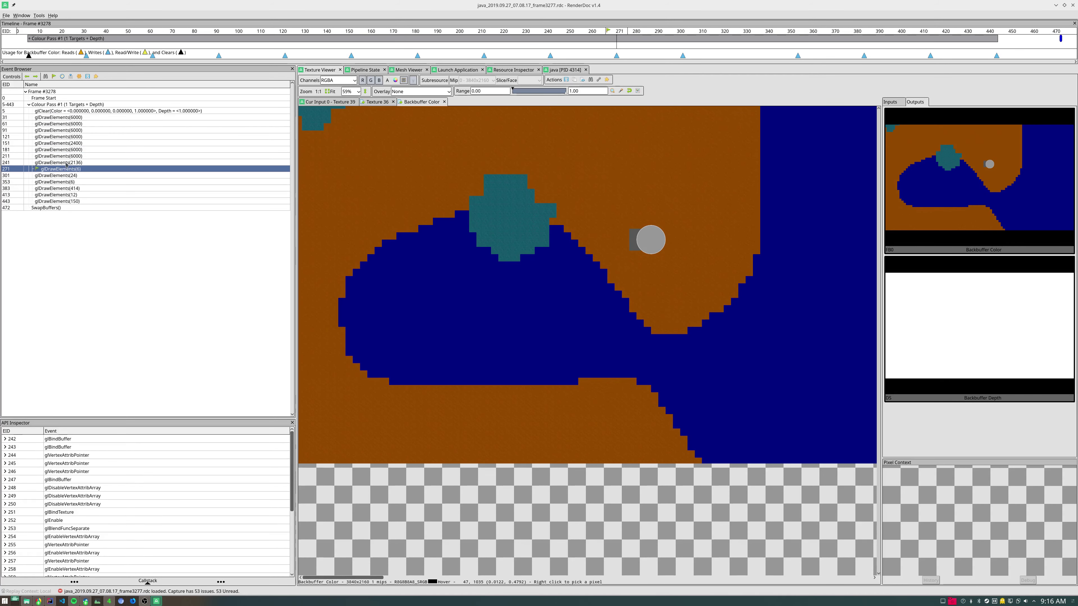
pyautogui.press('Up')
pyautogui.press('Up')
pyautogui.press('Up')
pyautogui.press('Up')
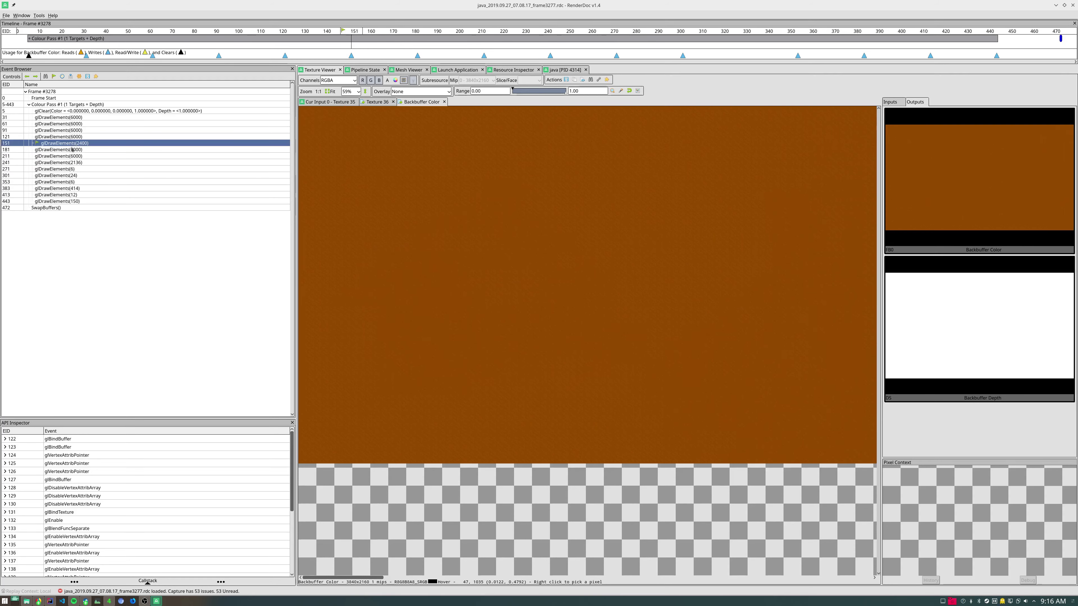
pyautogui.press('Down')
pyautogui.press('Down')
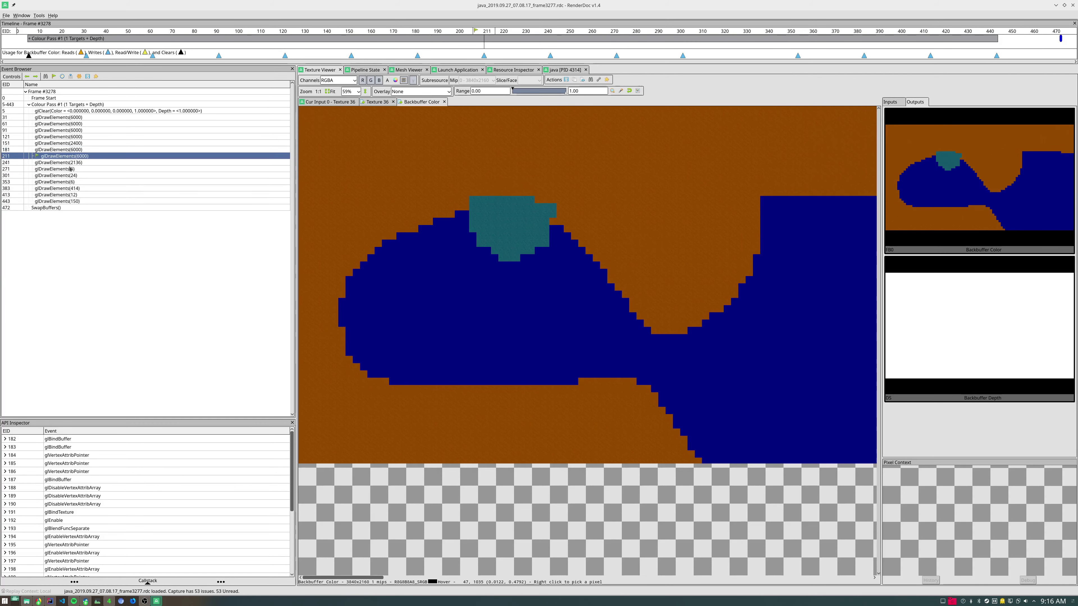
# Step: View the colour output of the draw calls between EID 271 and EID 443, ending on EID 383
pyautogui.click(70, 169)
pyautogui.click(66, 181)
pyautogui.click(65, 188)
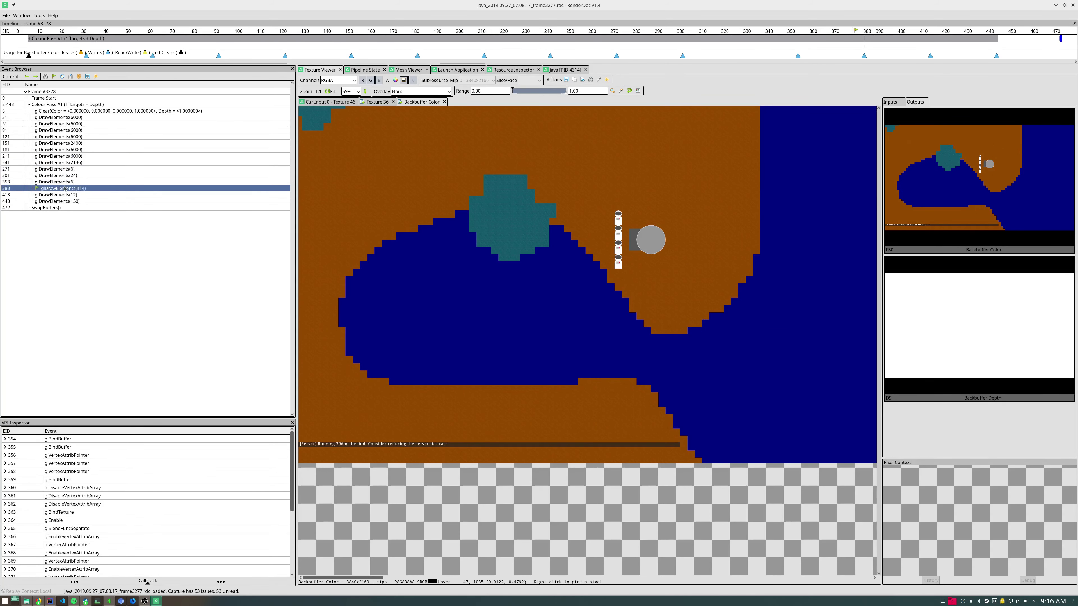
pyautogui.press('Up')
pyautogui.press('Up')
pyautogui.click(63, 183)
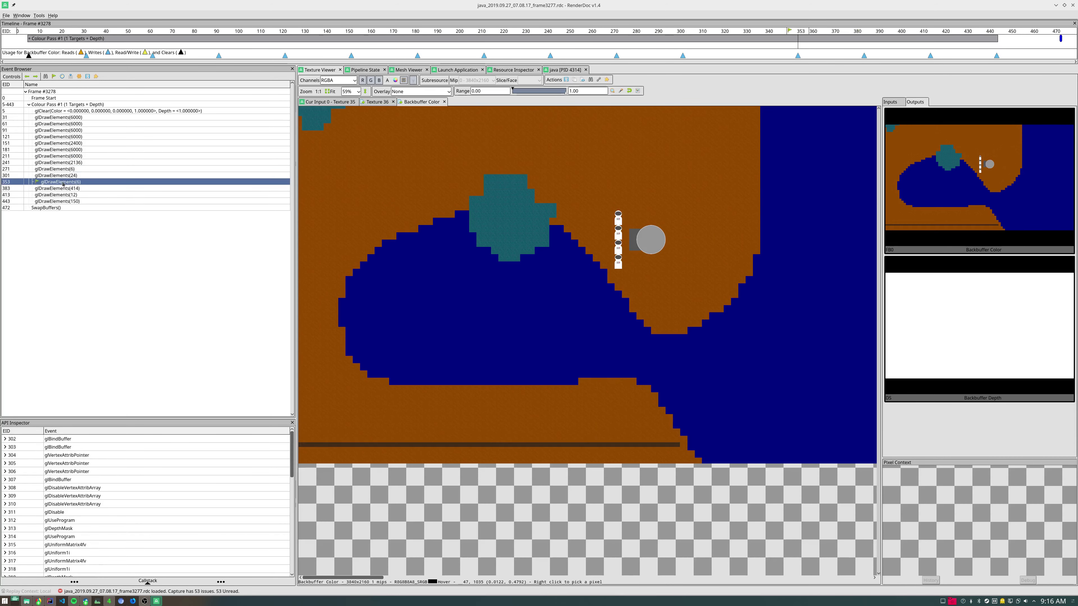
pyautogui.click(64, 194)
pyautogui.click(65, 200)
pyautogui.click(65, 188)
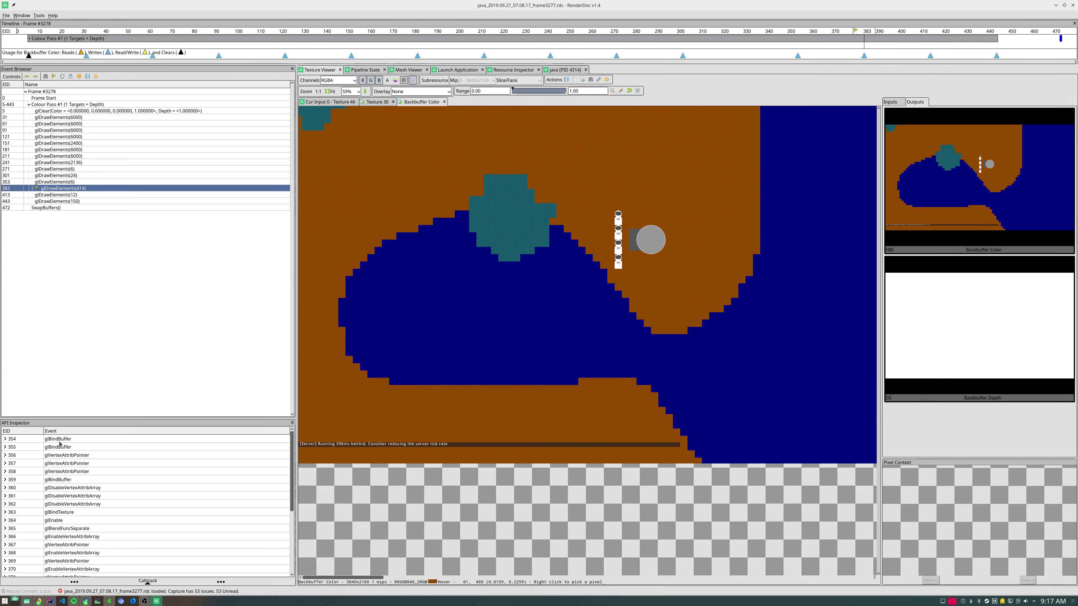
# Step: Look through the API calls of the EID 383 draw and check the parameters of glBufferData at EID 378
pyautogui.moveTo(60, 441); pyautogui.dragTo(130, 535)
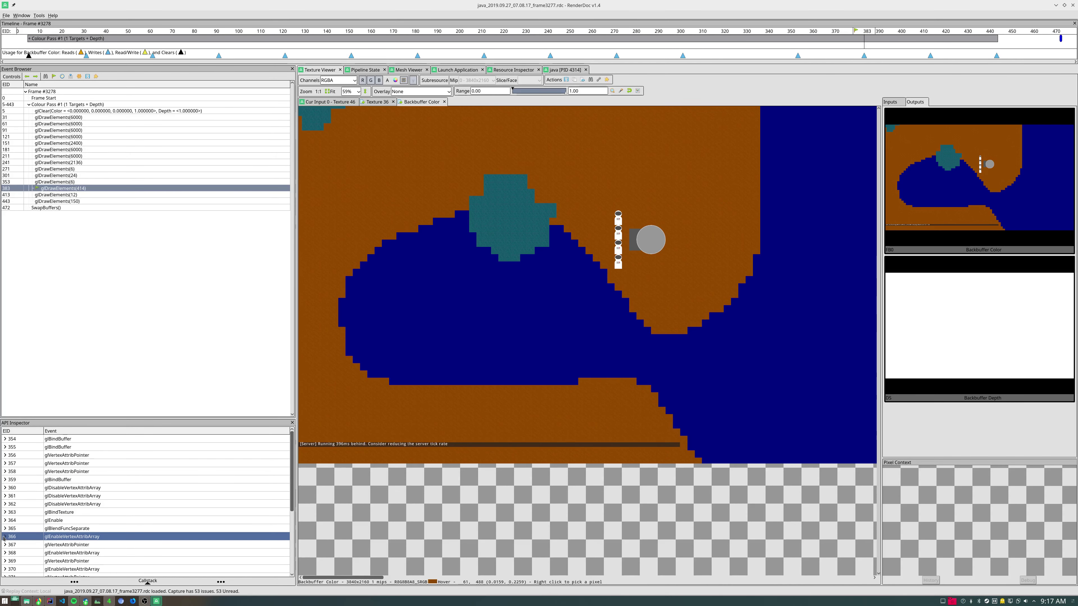
pyautogui.scroll(-4, 9, 537)
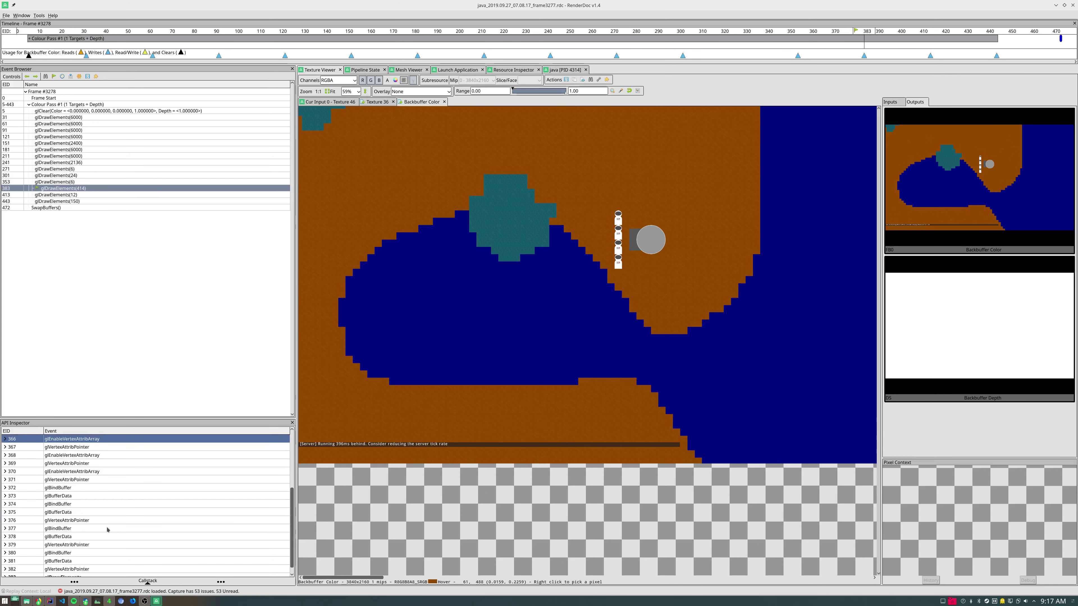
pyautogui.click(93, 529)
pyautogui.click(4, 528)
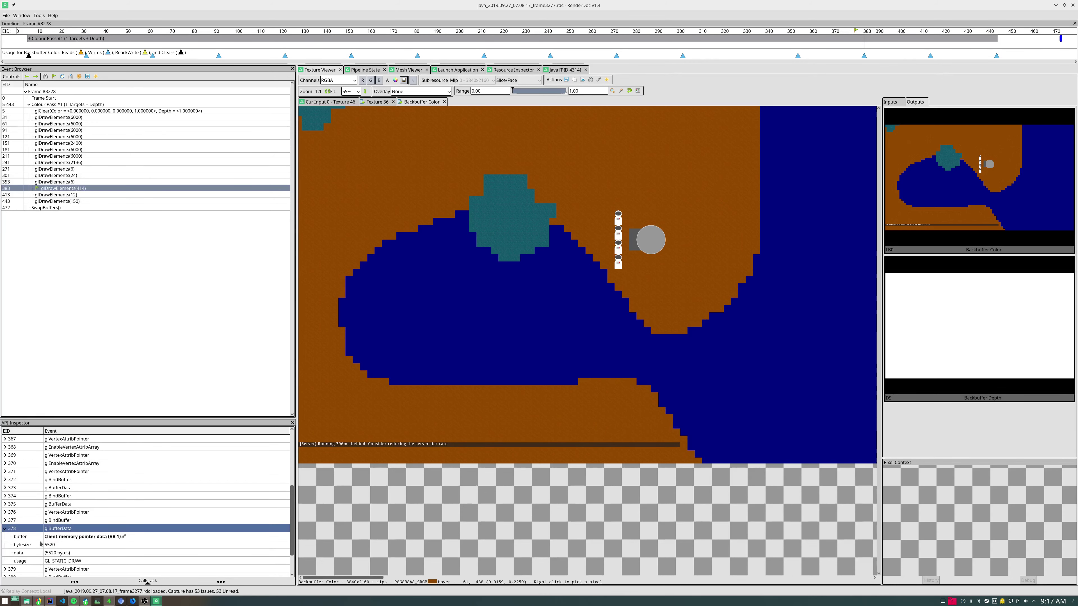
pyautogui.click(4, 529)
pyautogui.scroll(4, 55, 529)
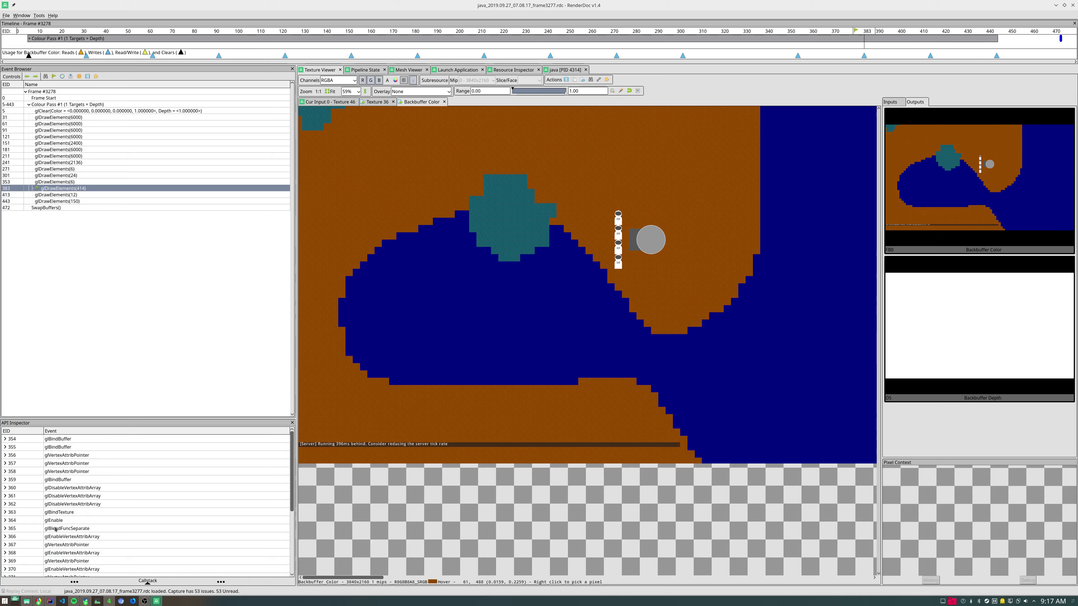